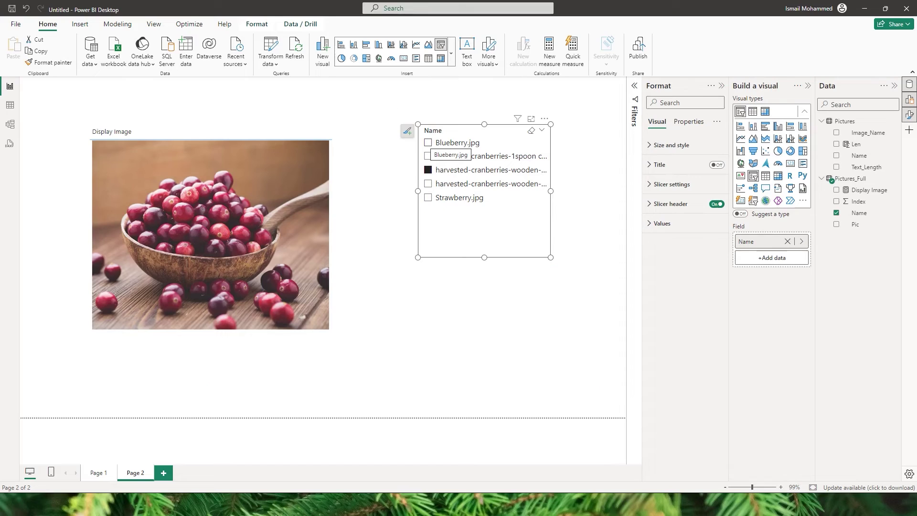
Step: Cycle the Name slicer through Blueberry.jpg, the cranberry and passion fruit files, ending on Strawberry.jpg
click(428, 142)
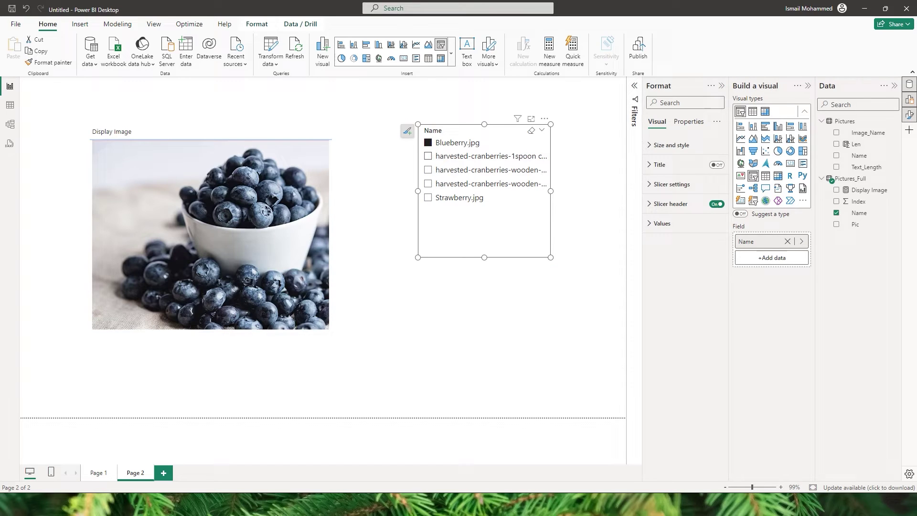
click(428, 169)
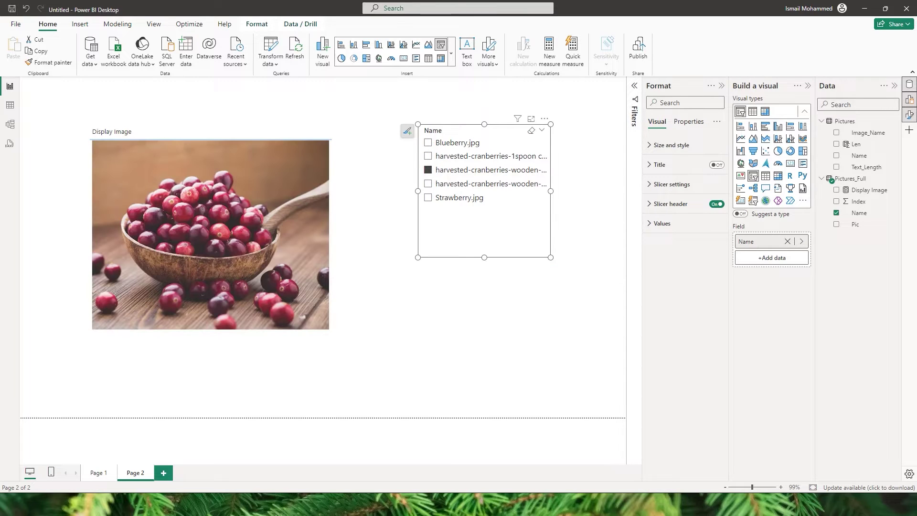
click(427, 184)
click(428, 198)
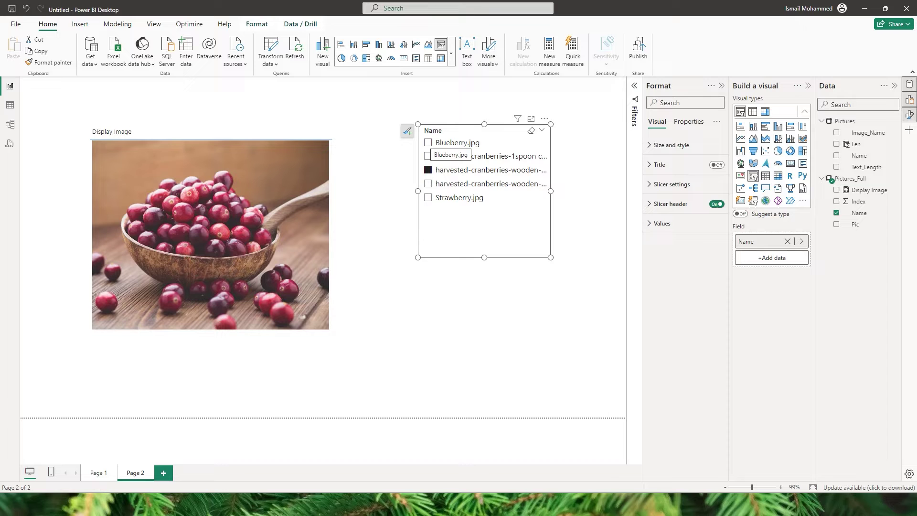
click(428, 142)
click(428, 155)
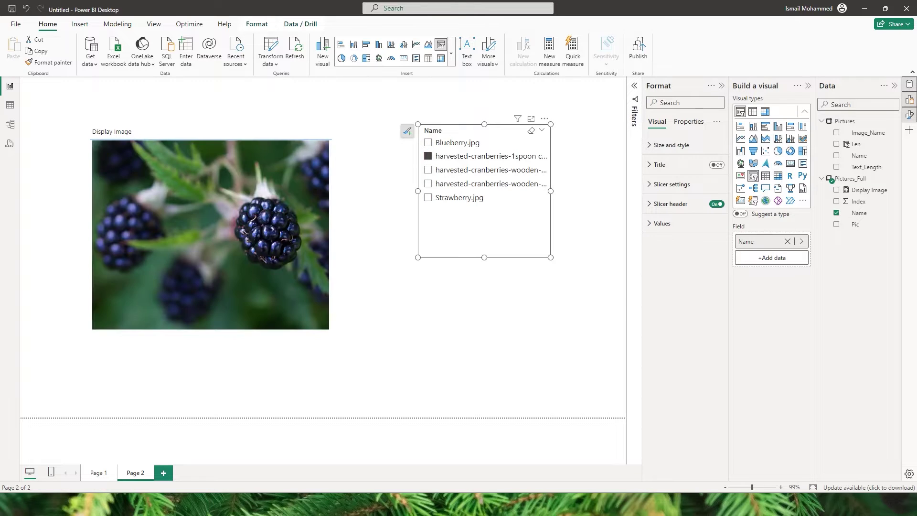
click(428, 170)
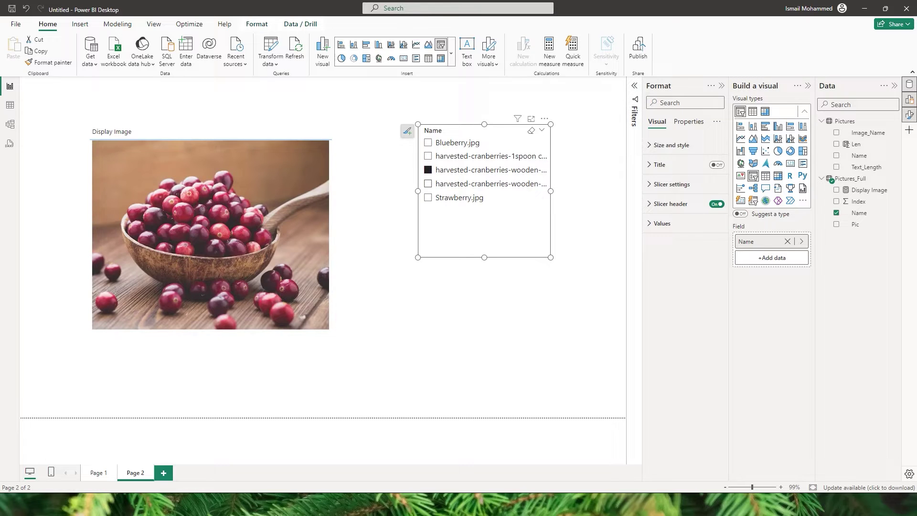
click(428, 184)
click(427, 197)
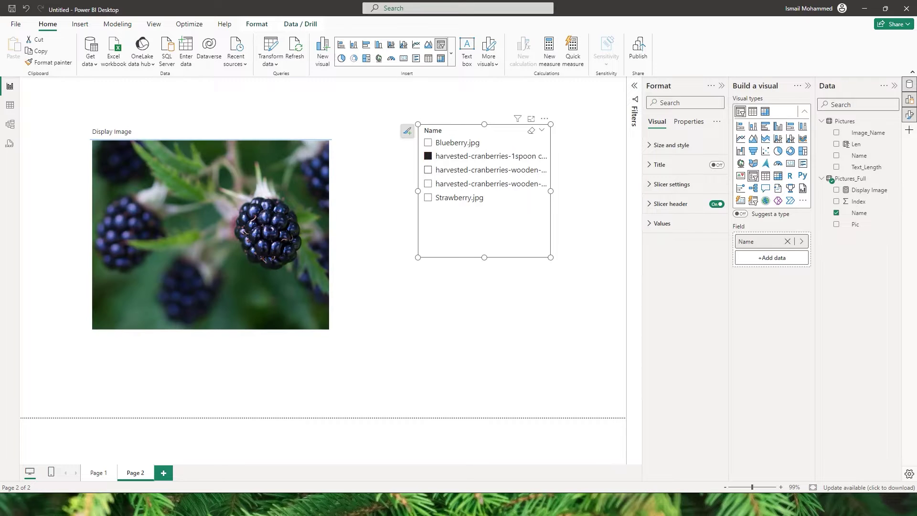
click(428, 169)
click(427, 184)
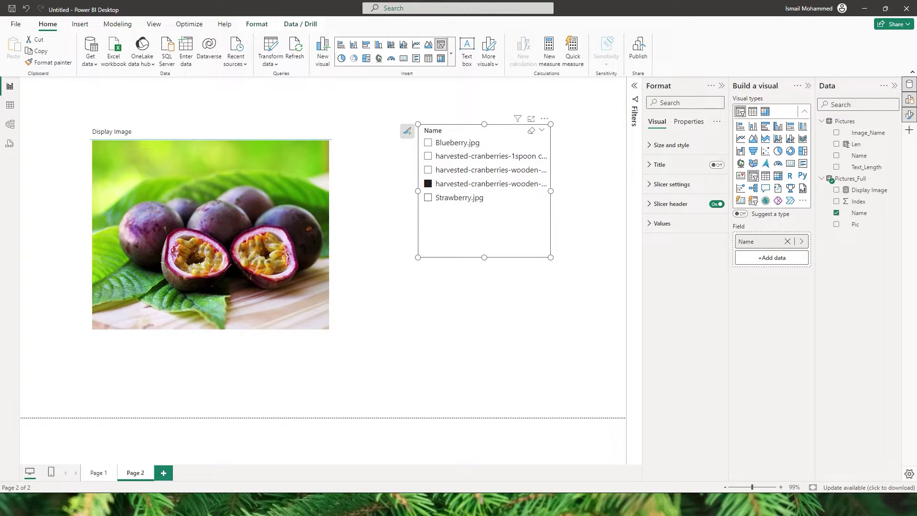
click(428, 197)
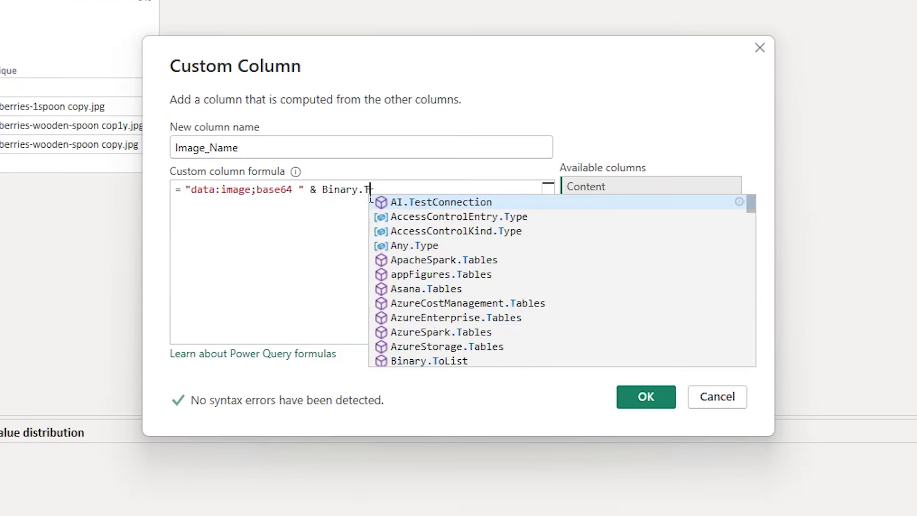
Step: Replace the duplicated Binary text in the formula with & Binary.ToText([Content])
text(o)
key(Down)
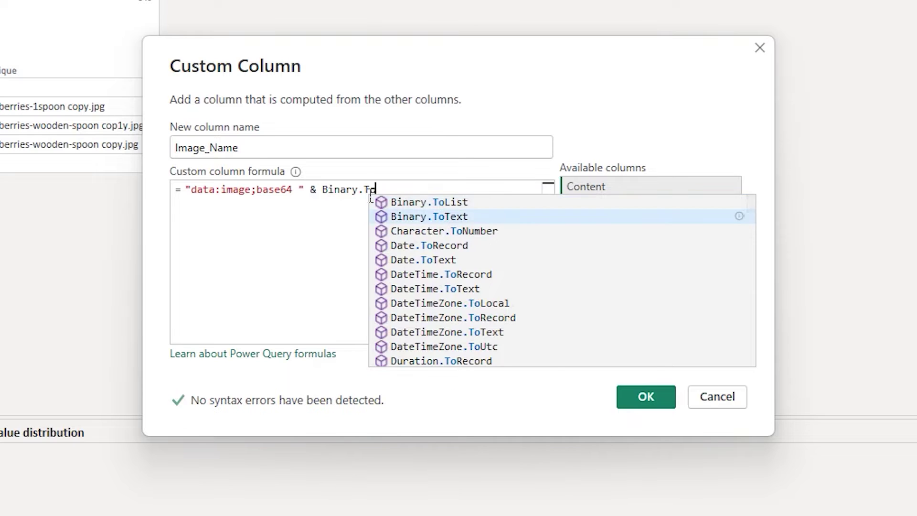
key(Tab)
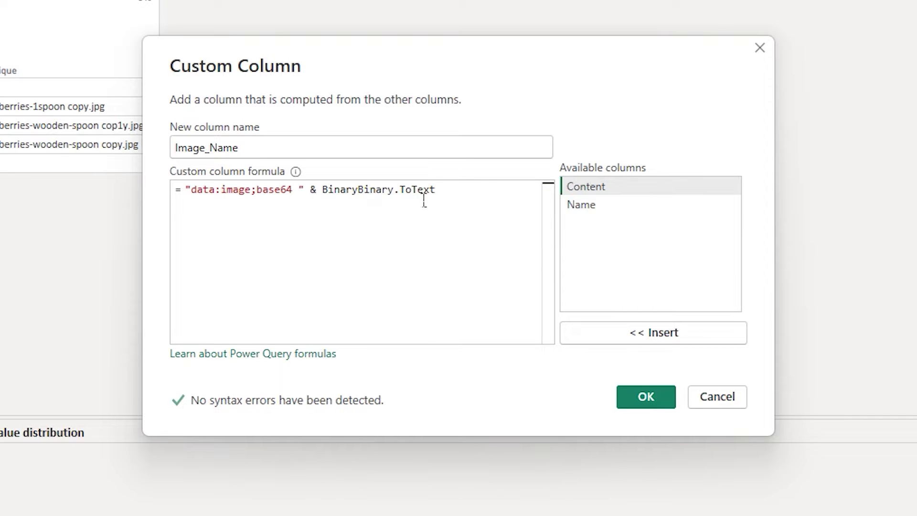
drag(476, 202, 319, 201)
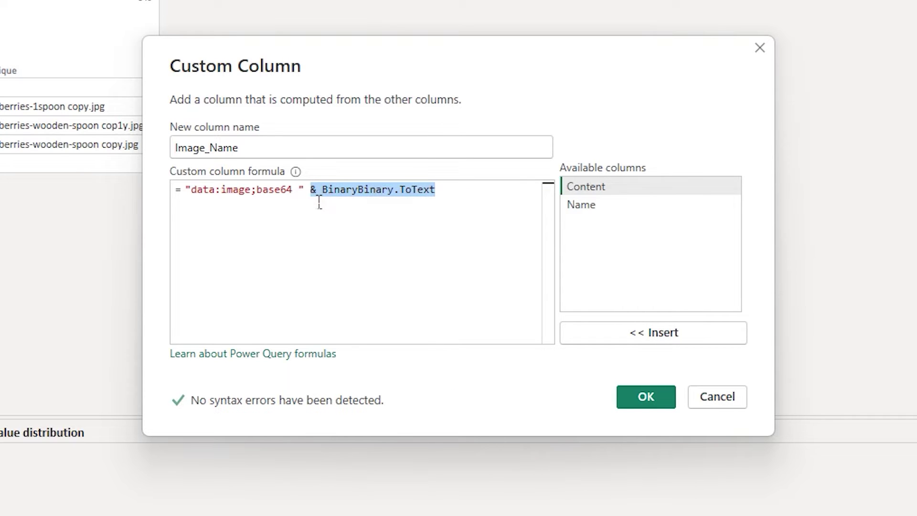
key(BackSpace)
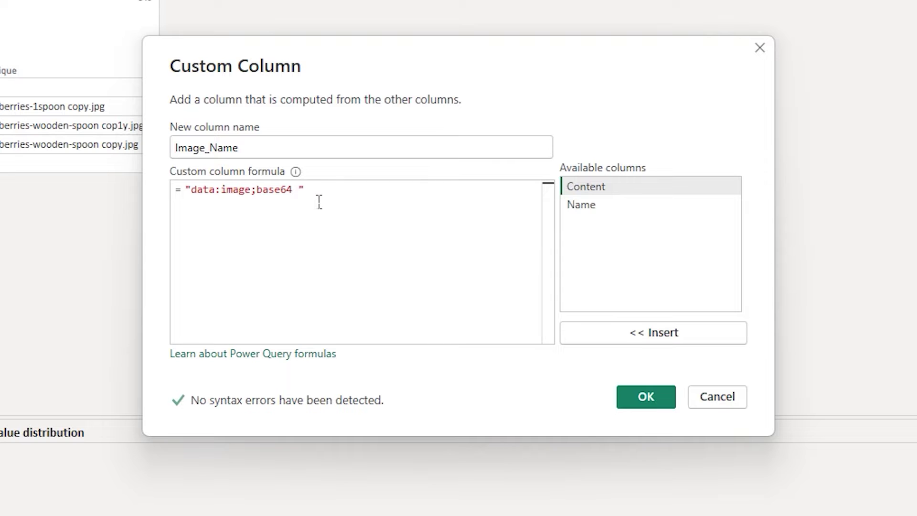
text(& )
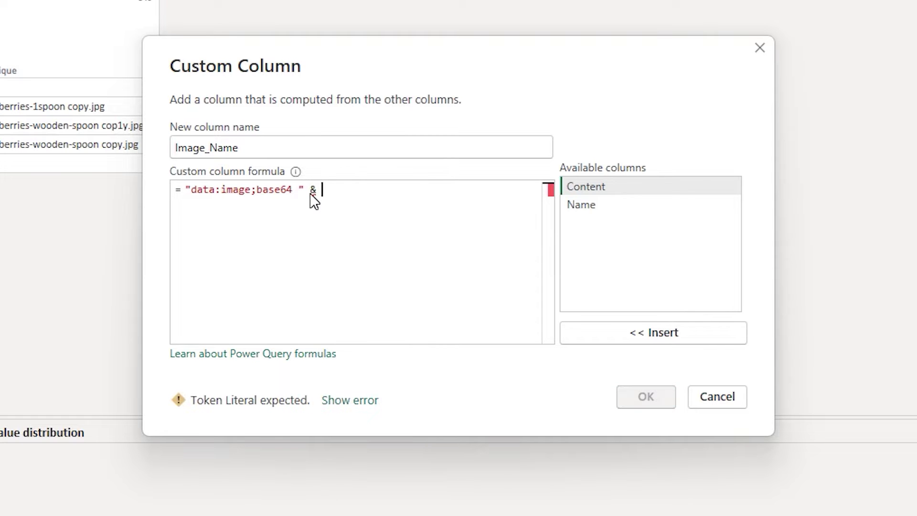
text(Bin)
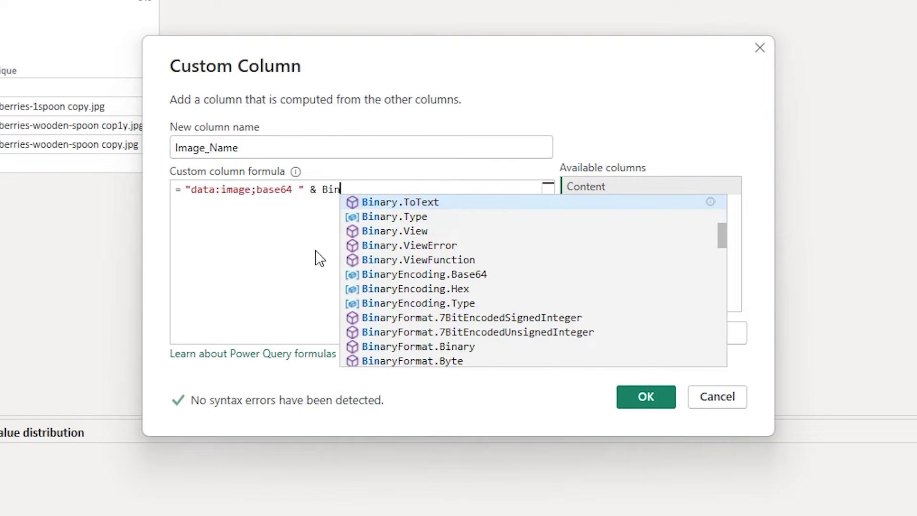
text(ary)
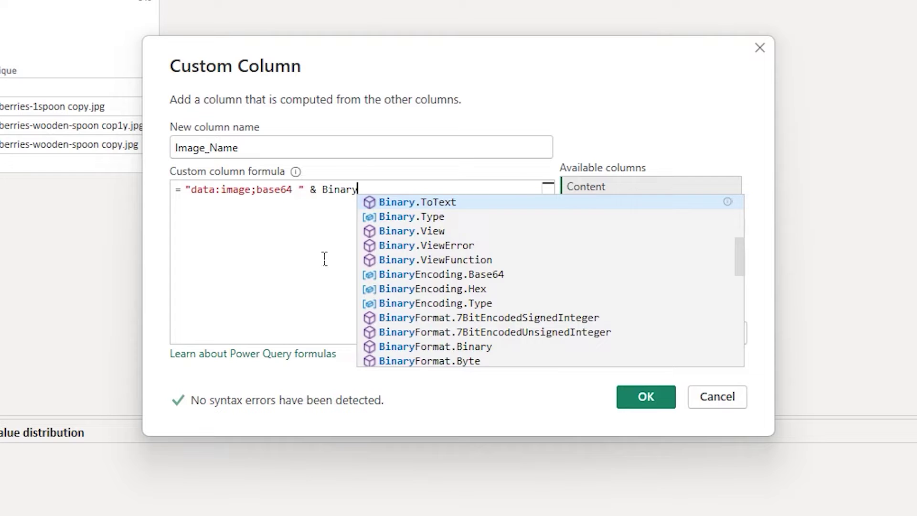
key(Tab)
text(()
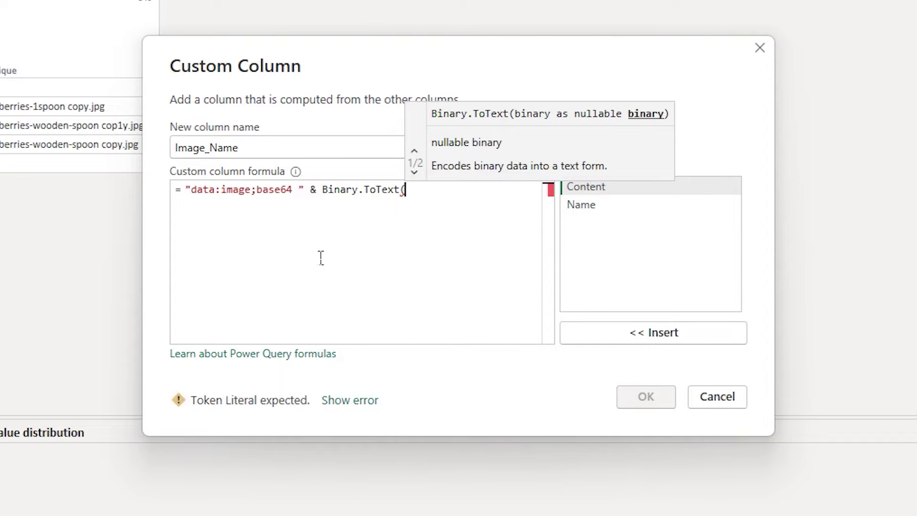
double_click(587, 188)
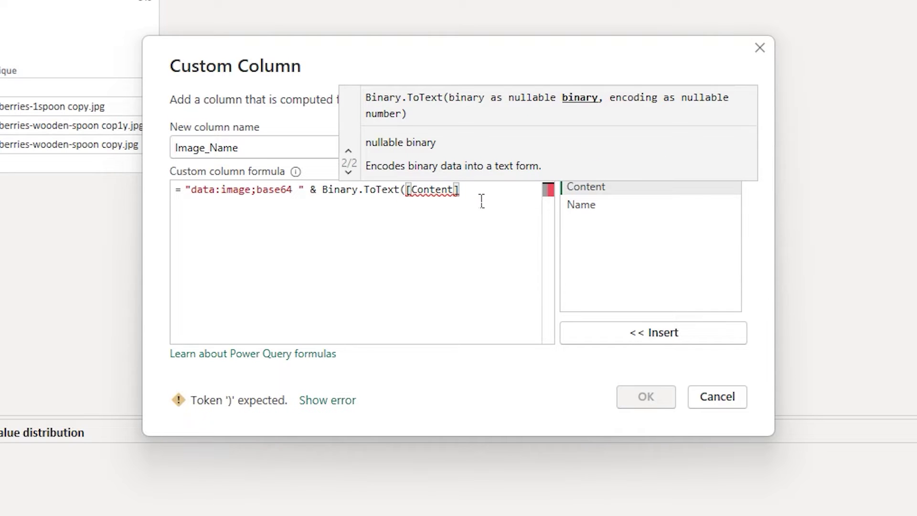
text())
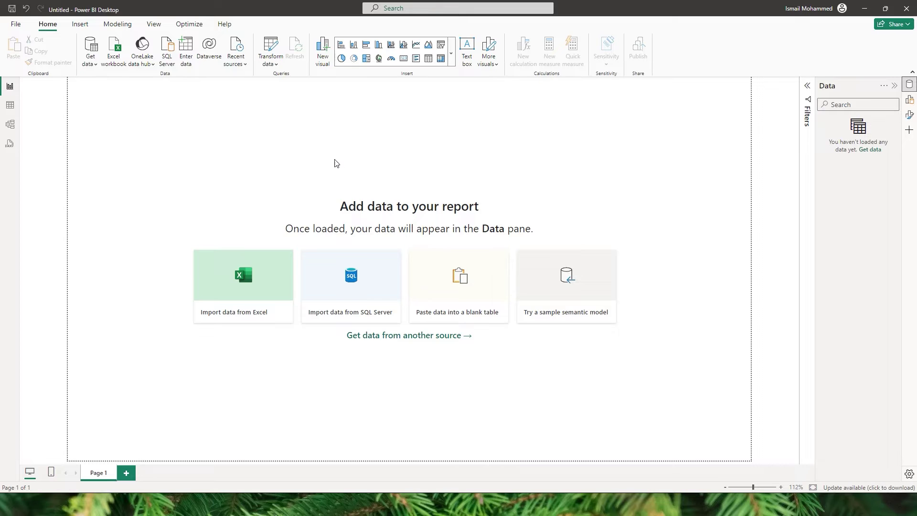
Step: Connect a Folder source to the pasted Pics\Use path and open its five .jpg files in Power Query
click(91, 66)
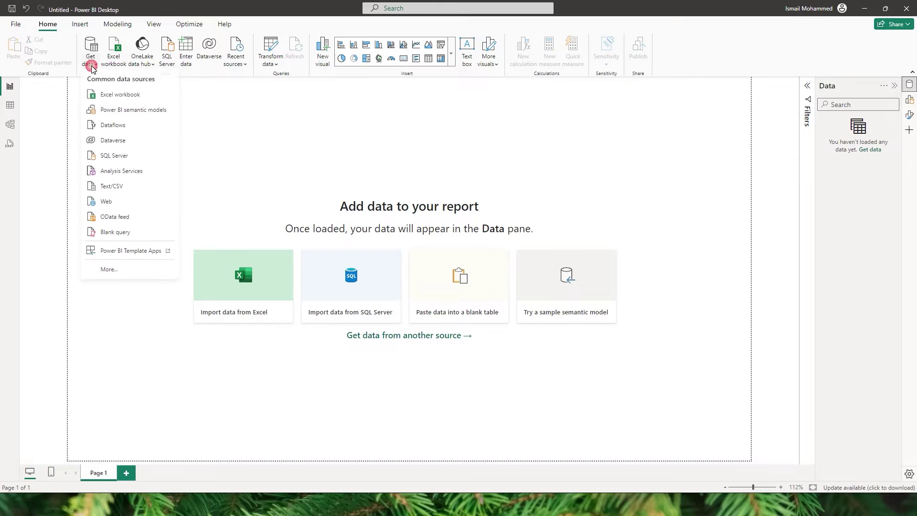
click(105, 270)
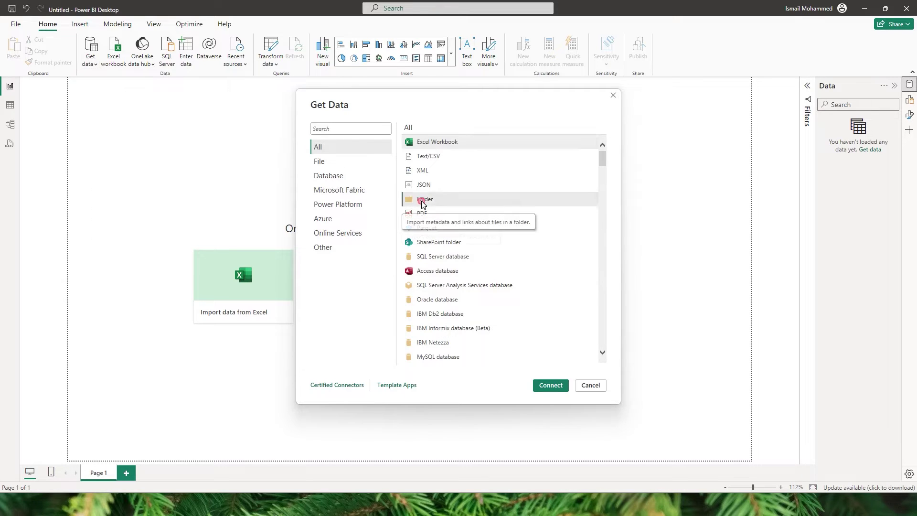
click(420, 199)
click(551, 386)
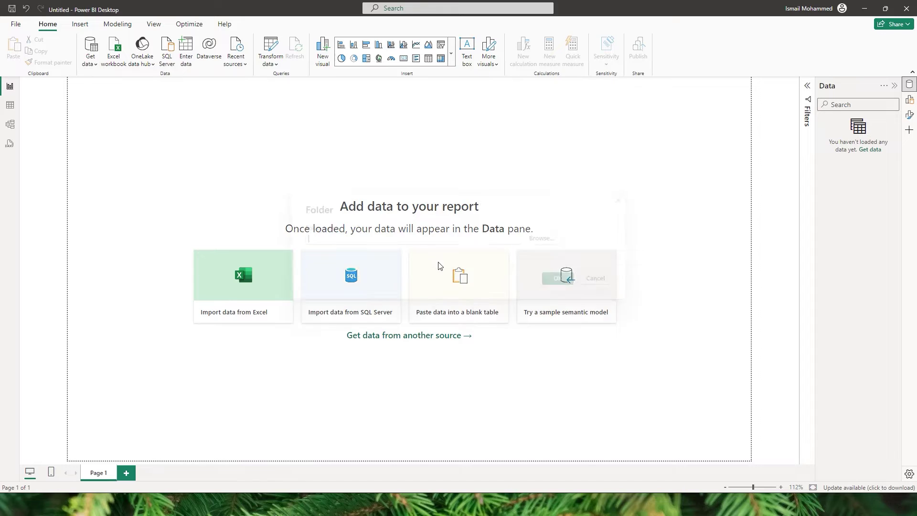
text(C:\Users\mitut\OneDrive\Desktop\Pics\Use)
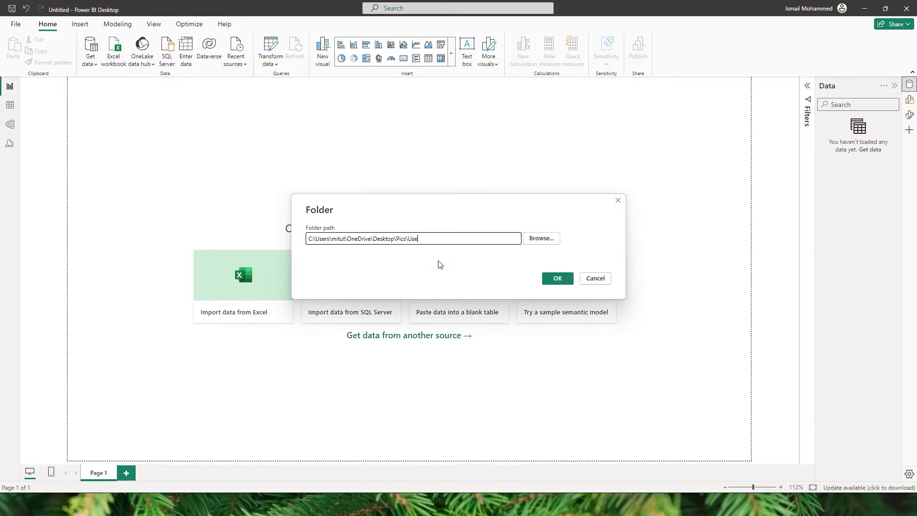
click(557, 278)
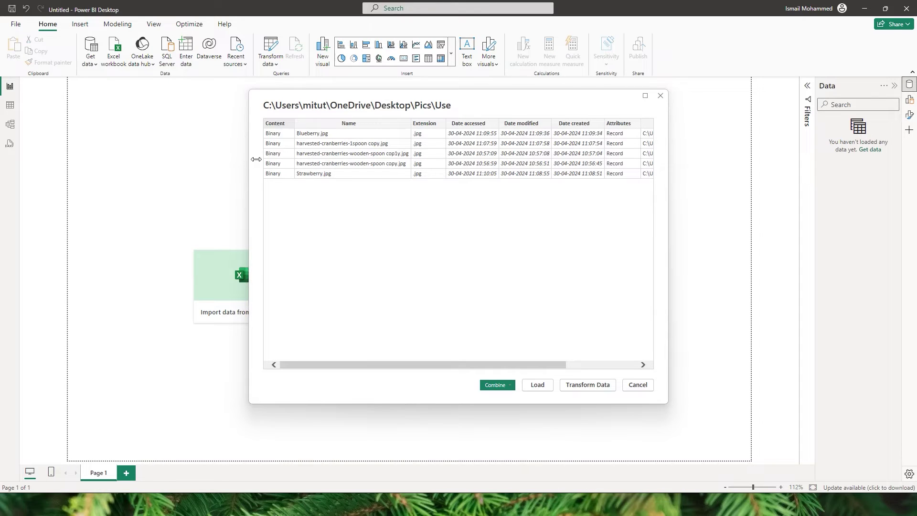
click(585, 389)
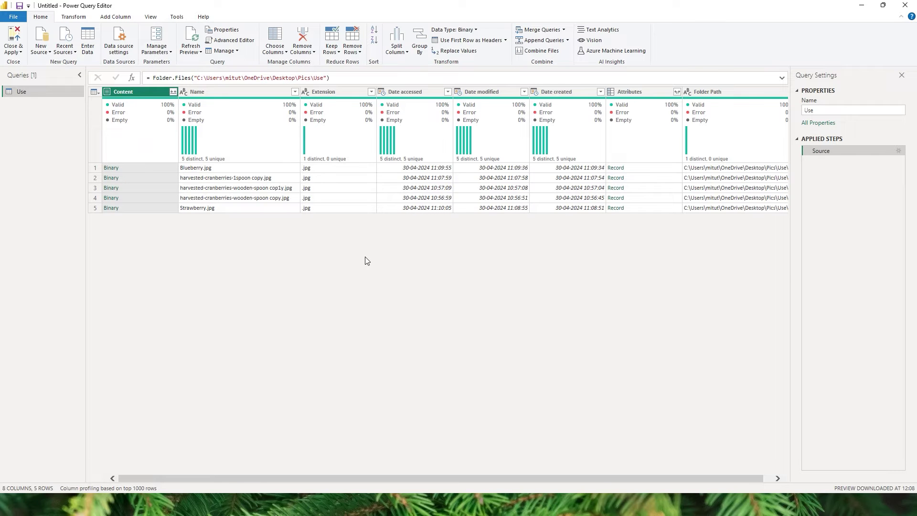
Step: Keep only the Content and Name columns of the Use query with Remove Other Columns
mouse_move(143, 106)
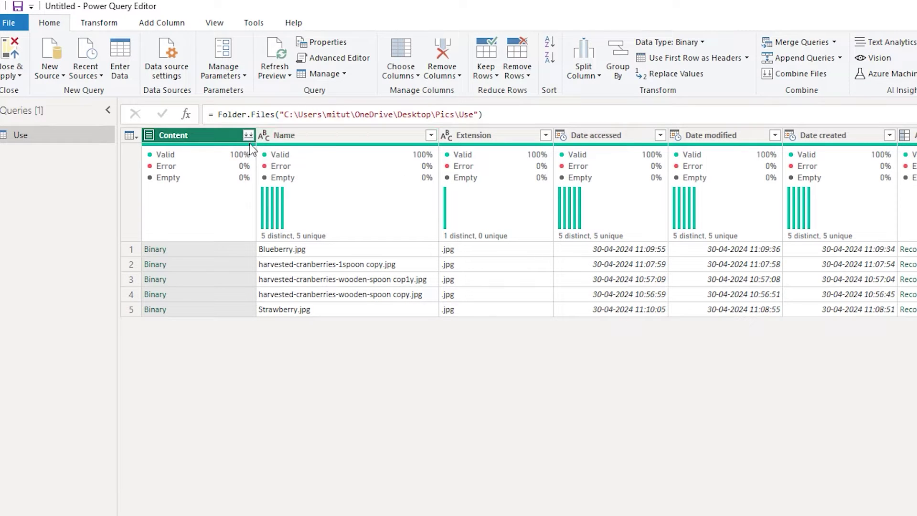
ctrl+click(305, 139)
right_click(306, 140)
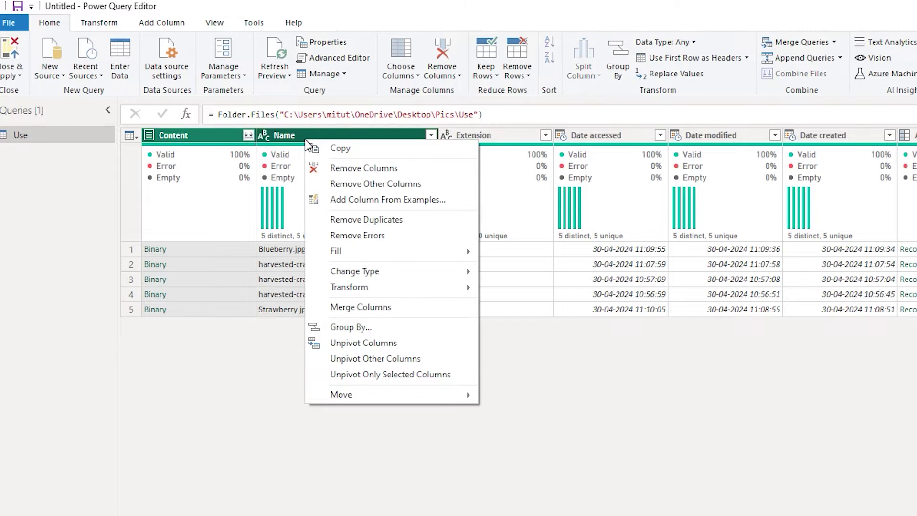
click(360, 183)
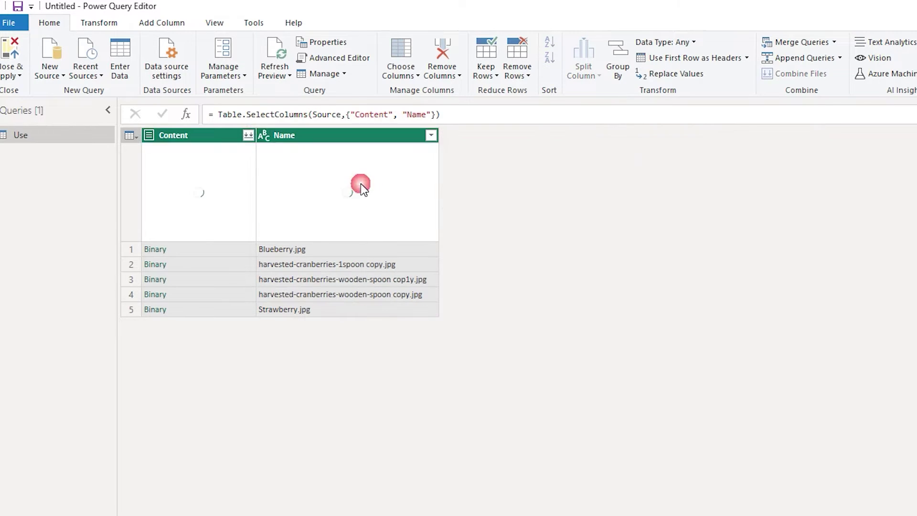
mouse_move(196, 180)
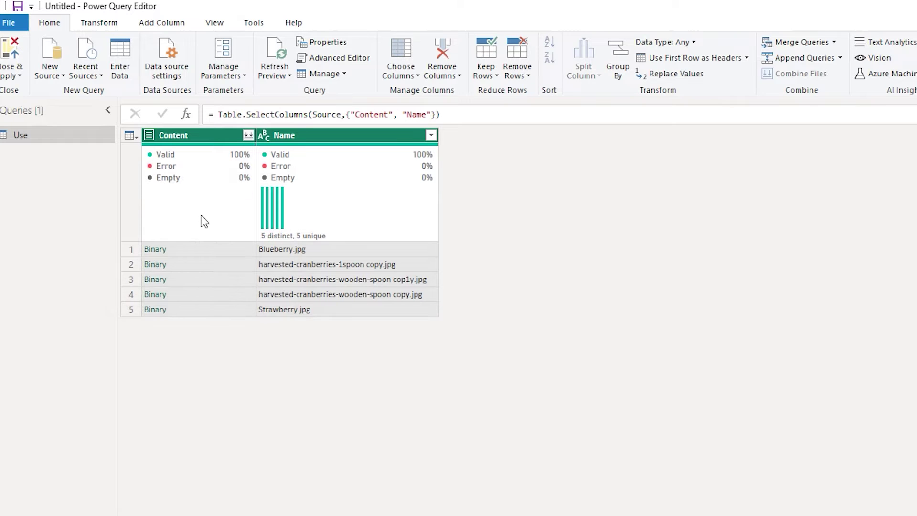
click(193, 138)
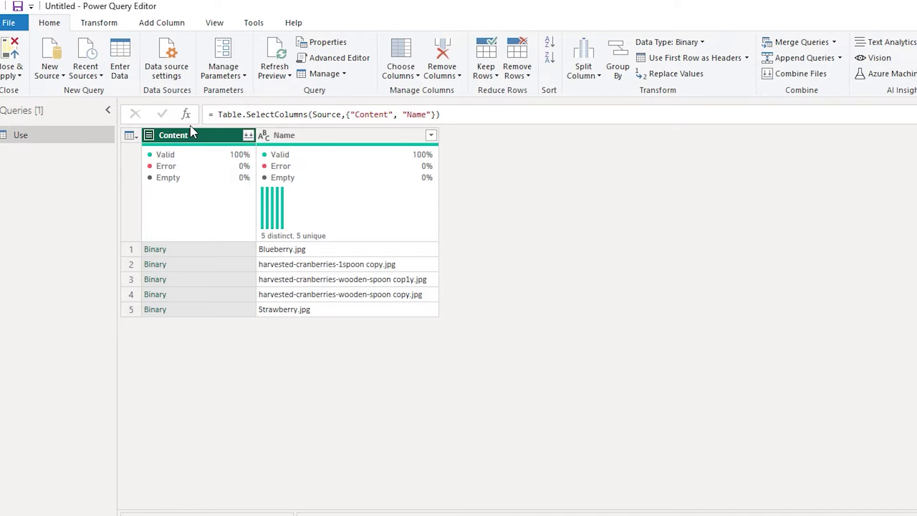
Step: Start a new Custom Column and name it Image_Name
click(163, 25)
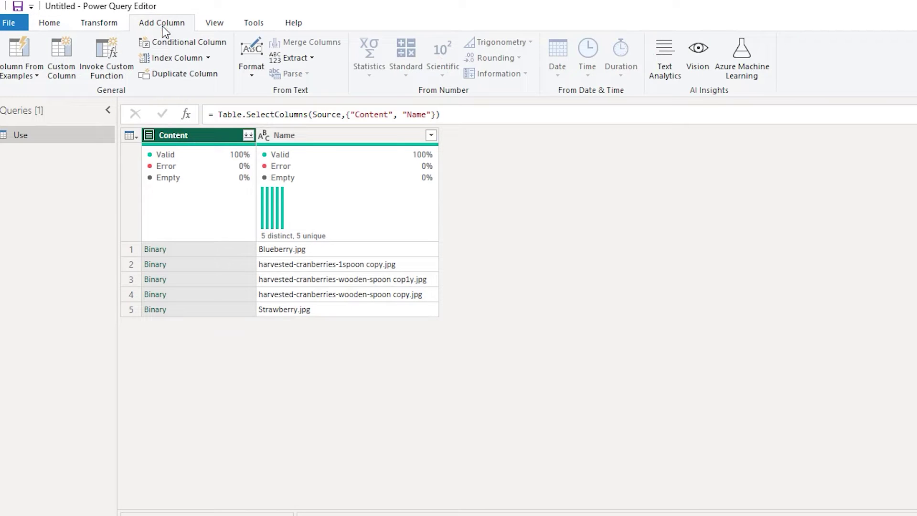
click(66, 77)
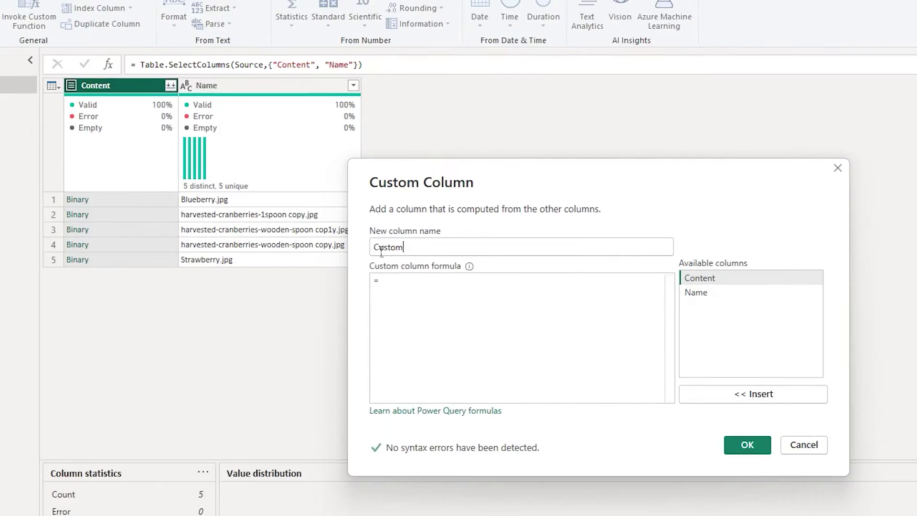
drag(404, 247, 350, 244)
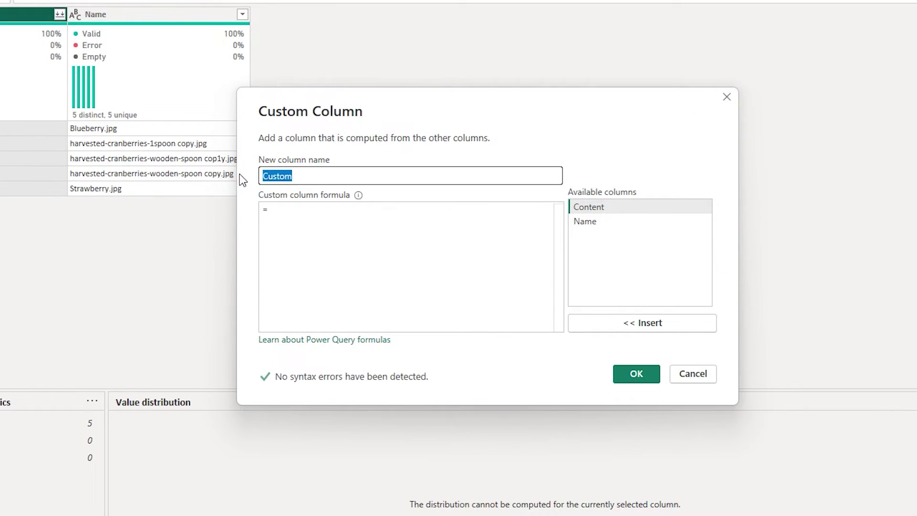
text(Image)
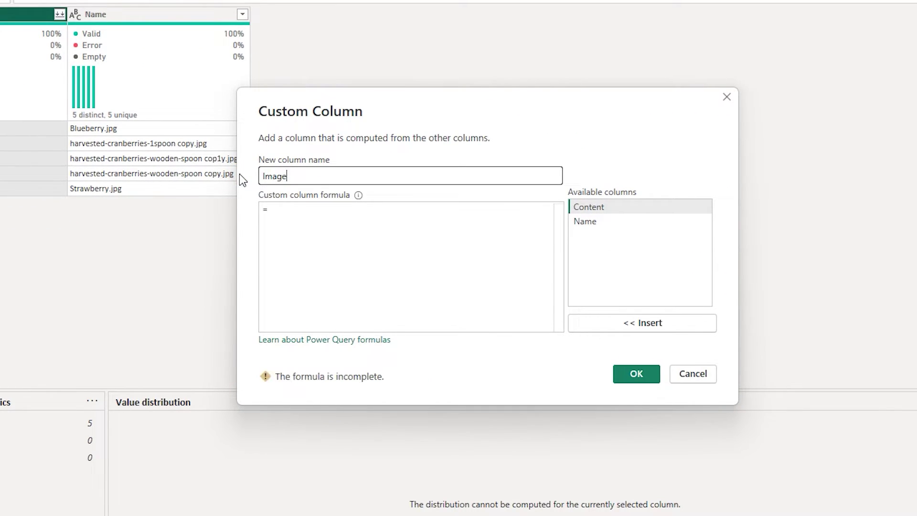
text(_Name)
Step: Enter the formula "data:image;base64 " & Binary.ToText([Content], BinaryEncoding.Base64) and confirm
click(298, 220)
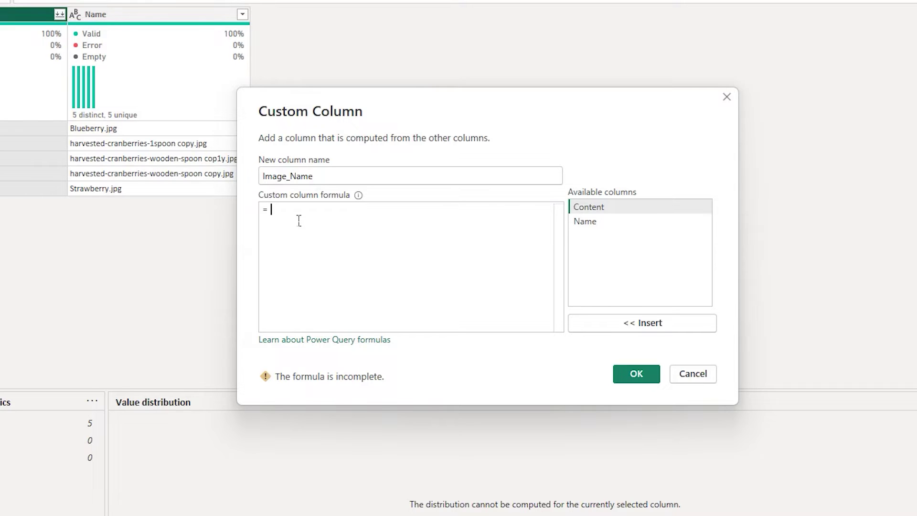
text("")
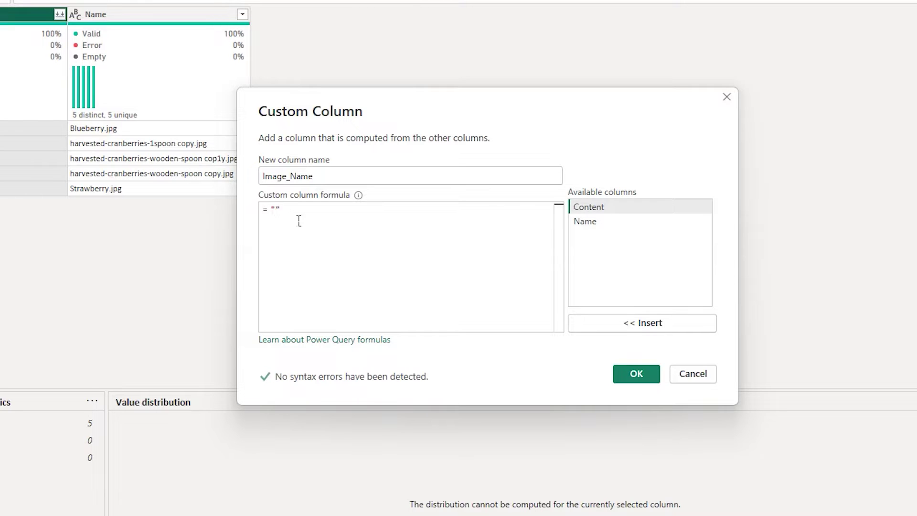
text(data:image;base64)
click(372, 213)
text(&)
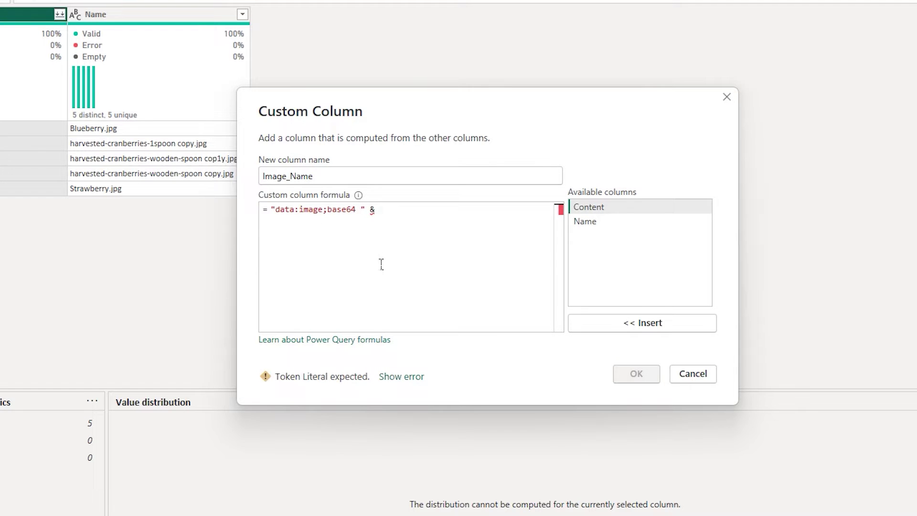
text( Binary)
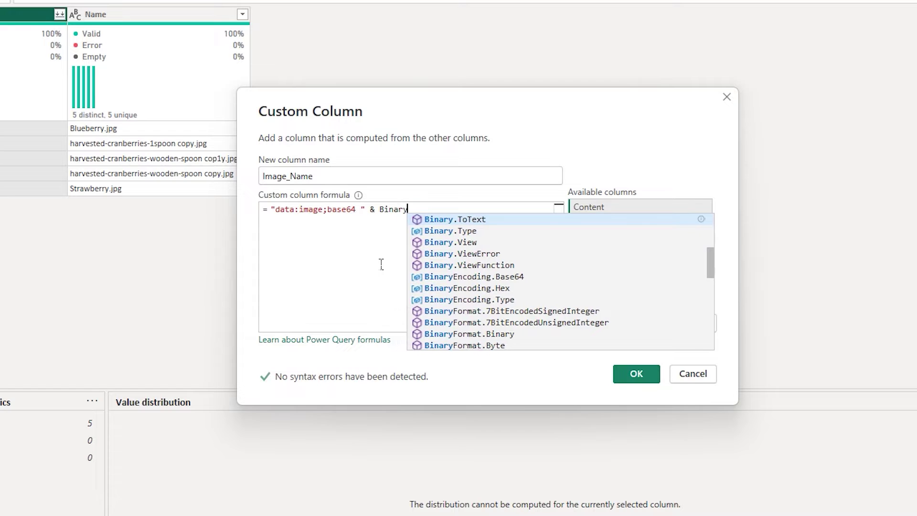
key(Tab)
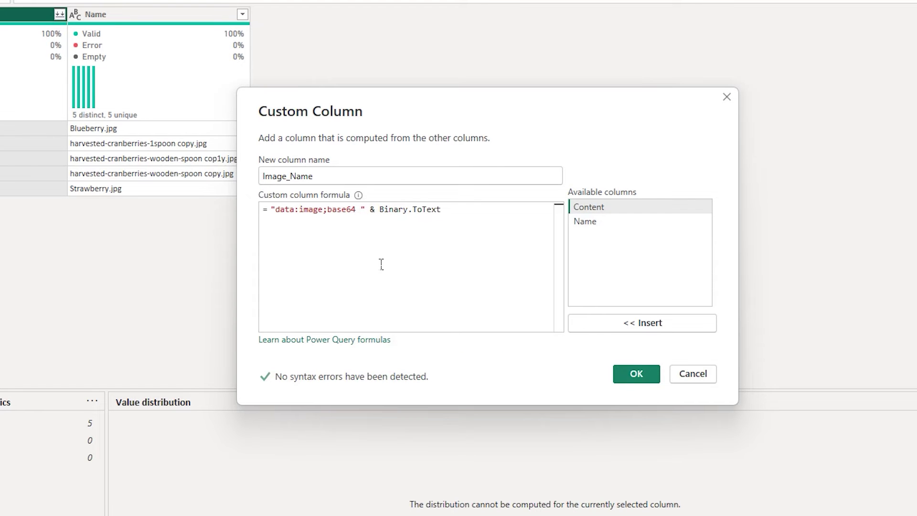
text(()
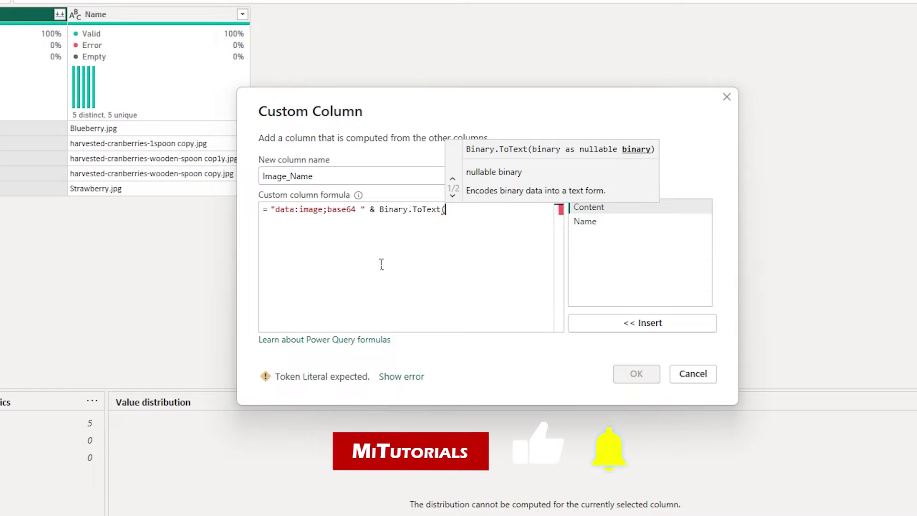
double_click(591, 209)
text(, )
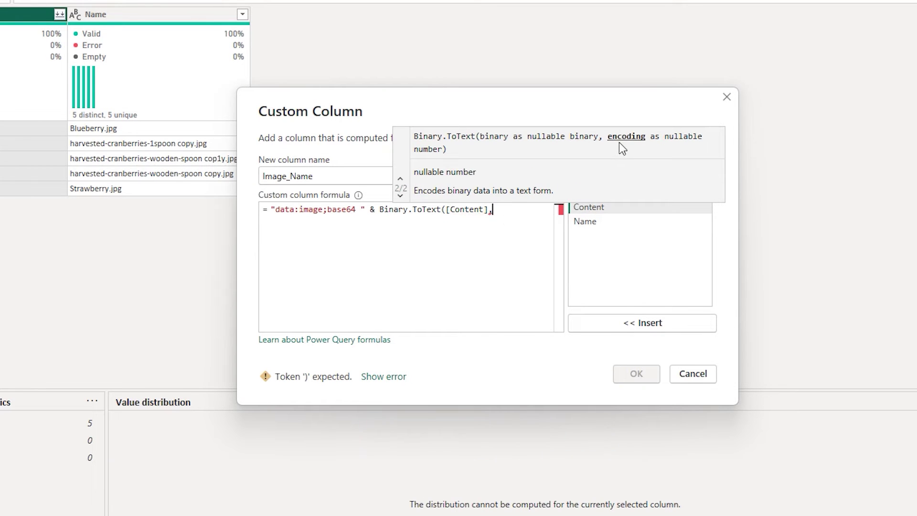
text(Bi)
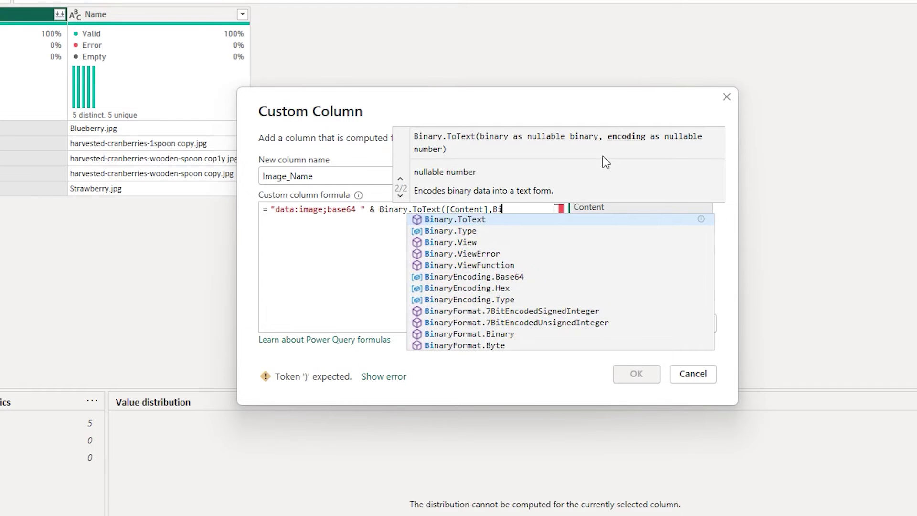
text(nary)
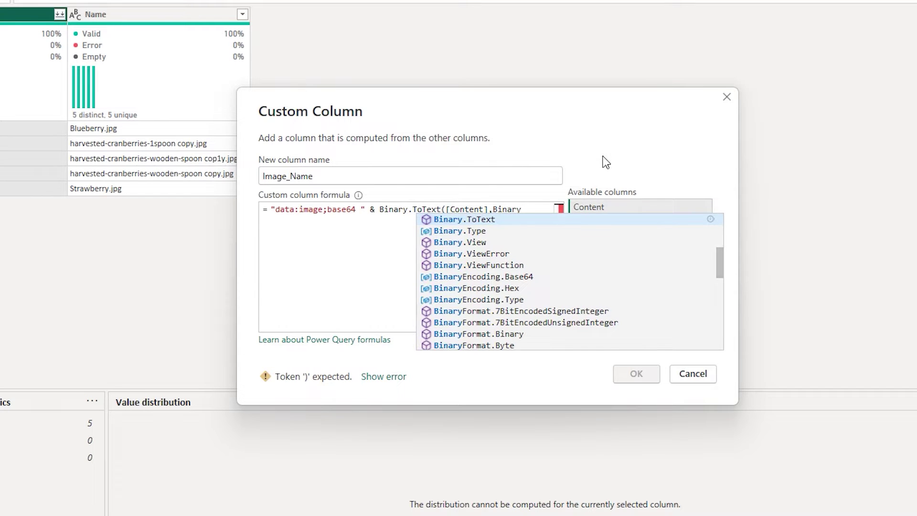
text(Enco)
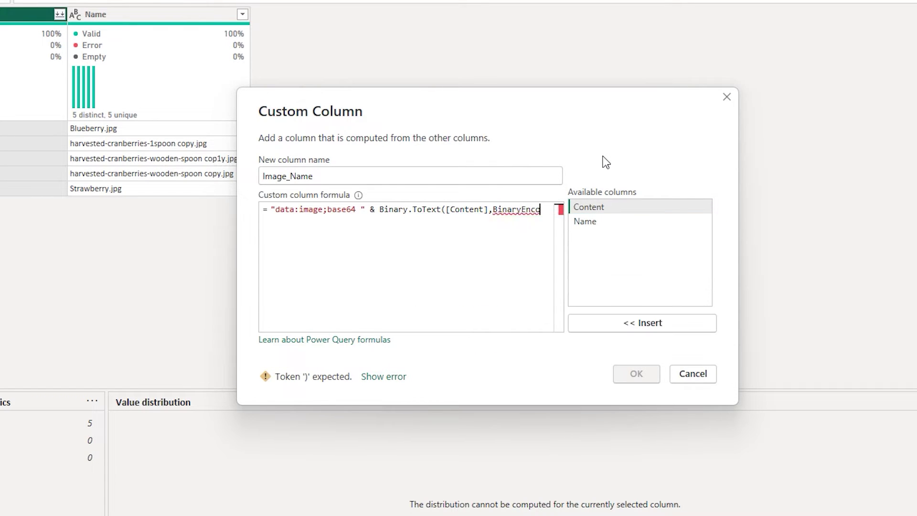
text(ding.Base64))
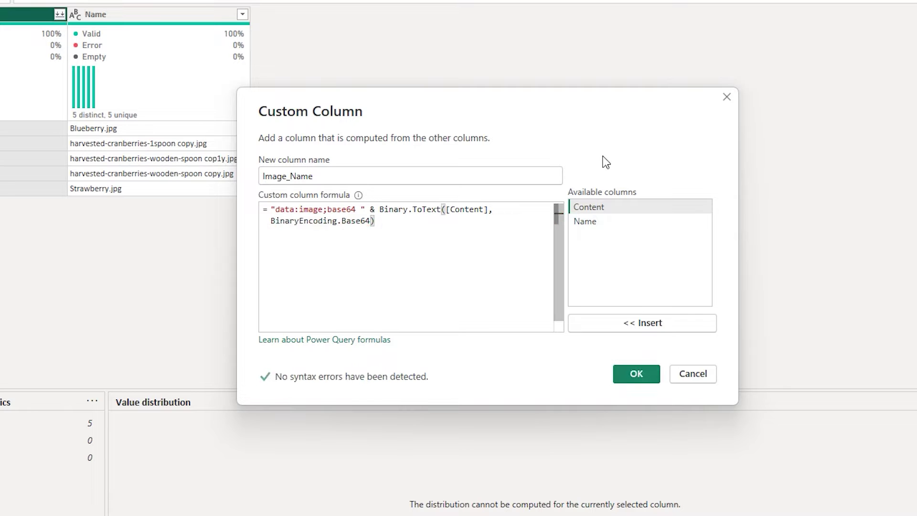
click(635, 373)
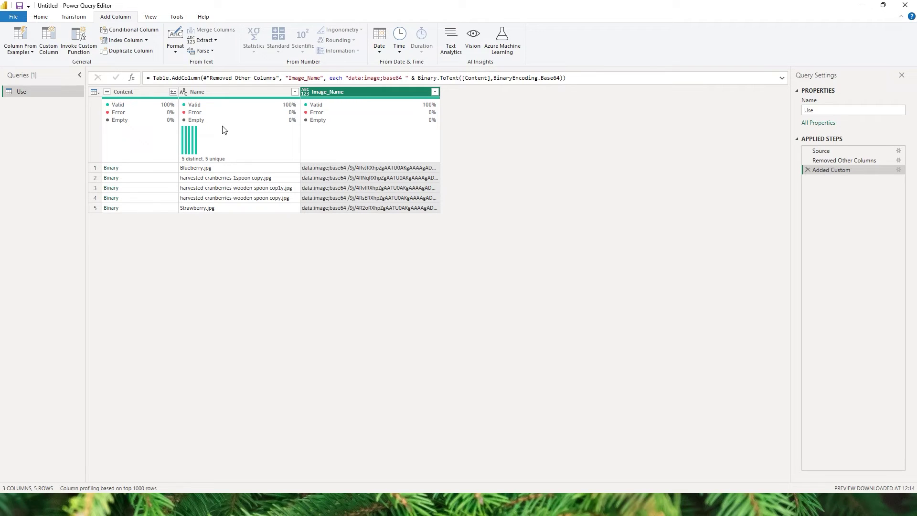
Step: Close & Apply to load the Pictures query into the report
click(41, 17)
click(20, 52)
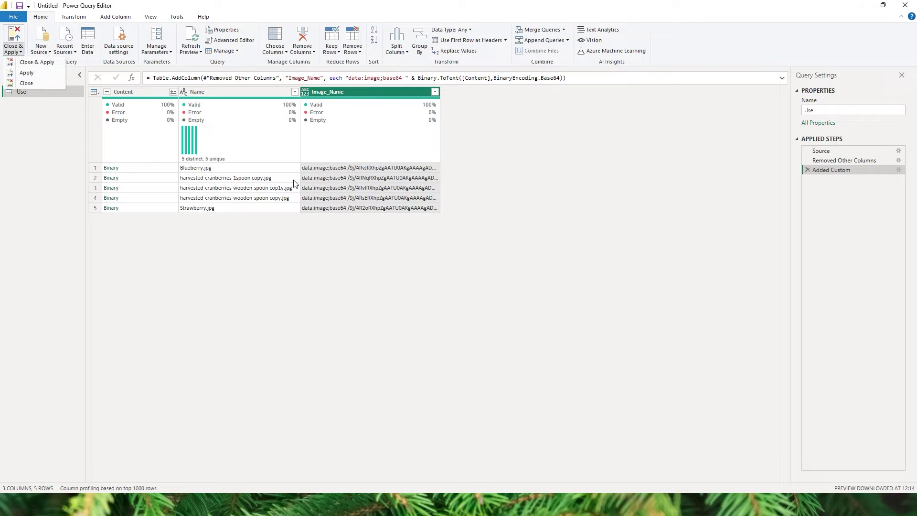
click(34, 63)
Step: Set the Image_Name field's data category to Image URL and add it to the page
click(862, 133)
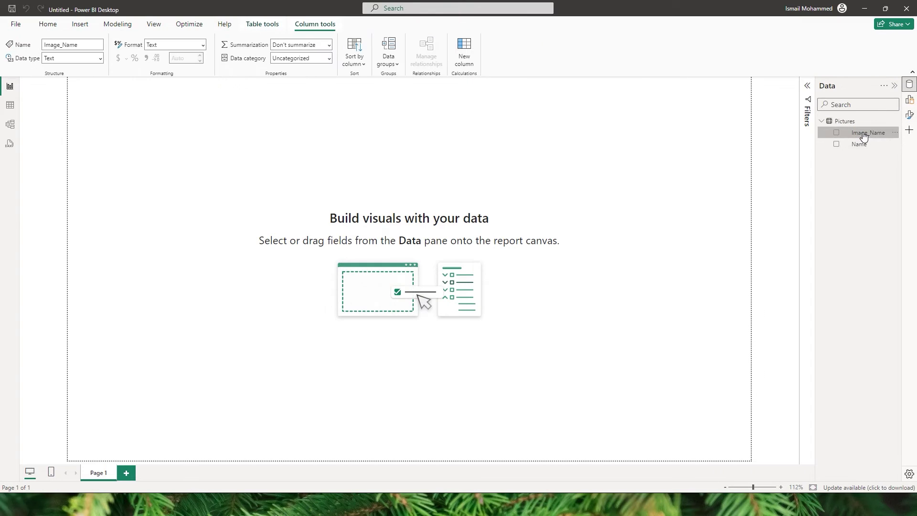
click(329, 59)
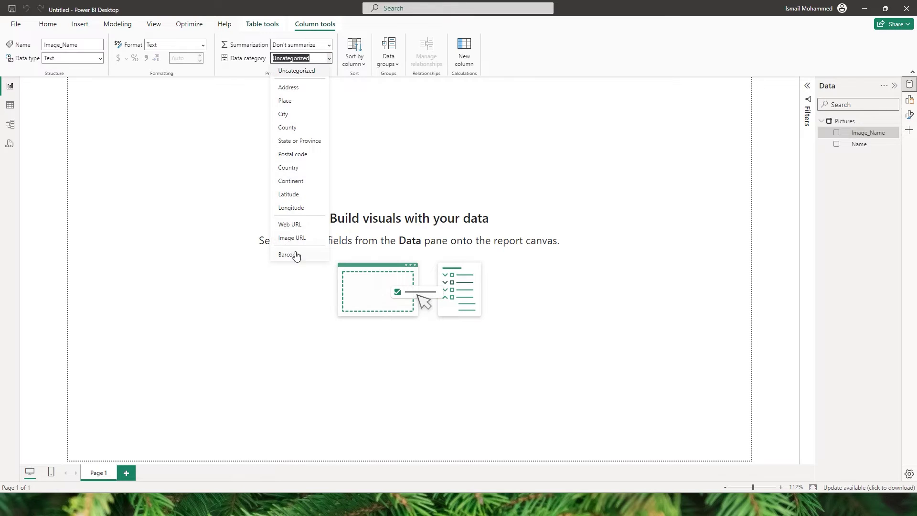
click(294, 238)
click(265, 123)
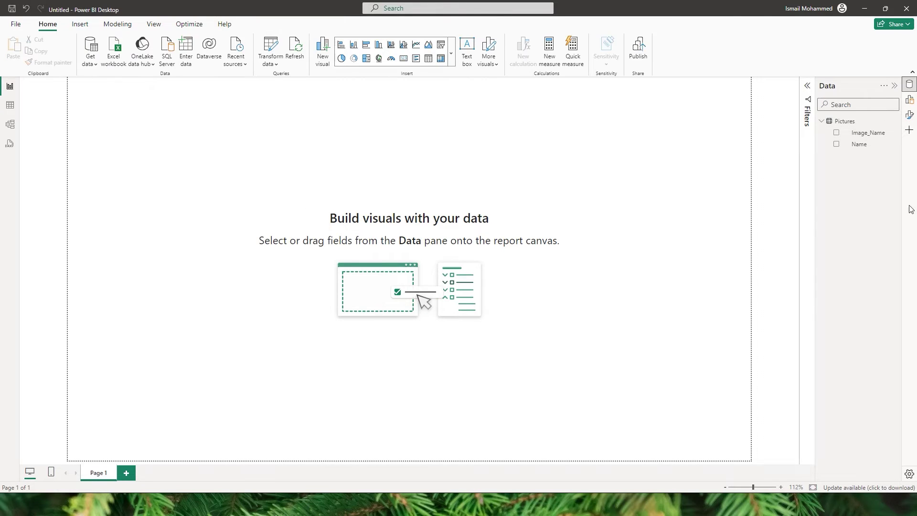
Step: Create a taller Image_Name table visual and position it on the page
click(836, 133)
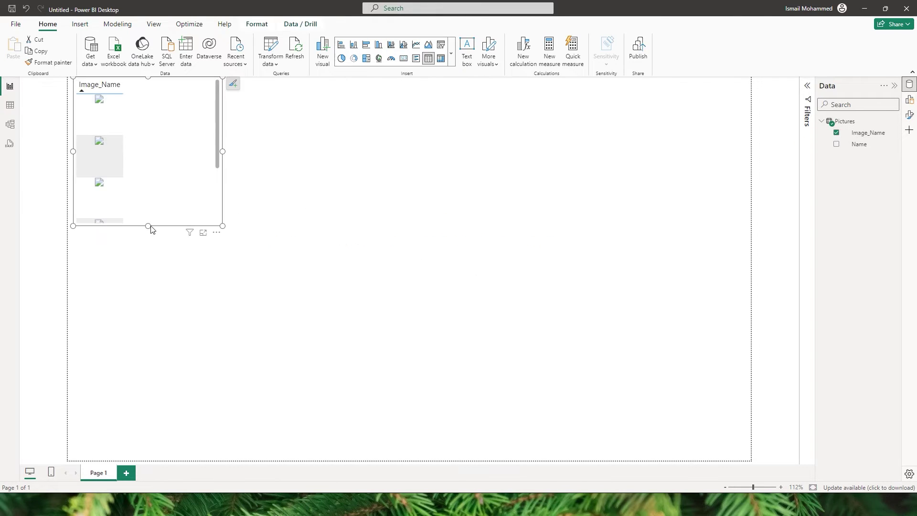
drag(148, 225, 175, 344)
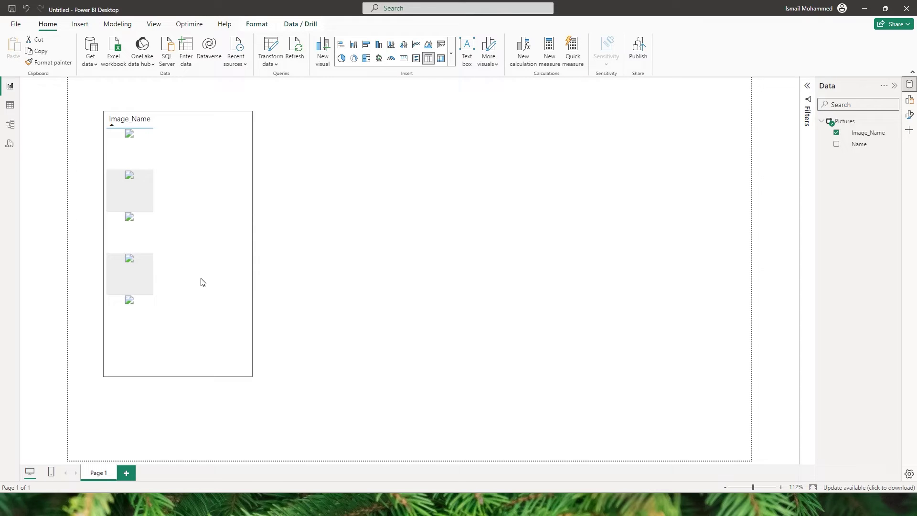
drag(200, 283, 204, 276)
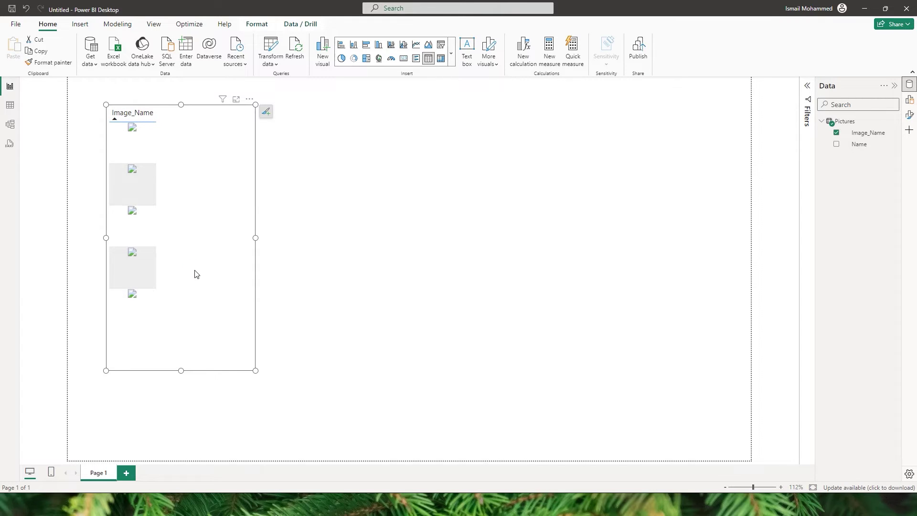
Step: In the Pictures query's Advanced Editor, add a comma after base64 in the data prefix
click(893, 122)
click(871, 188)
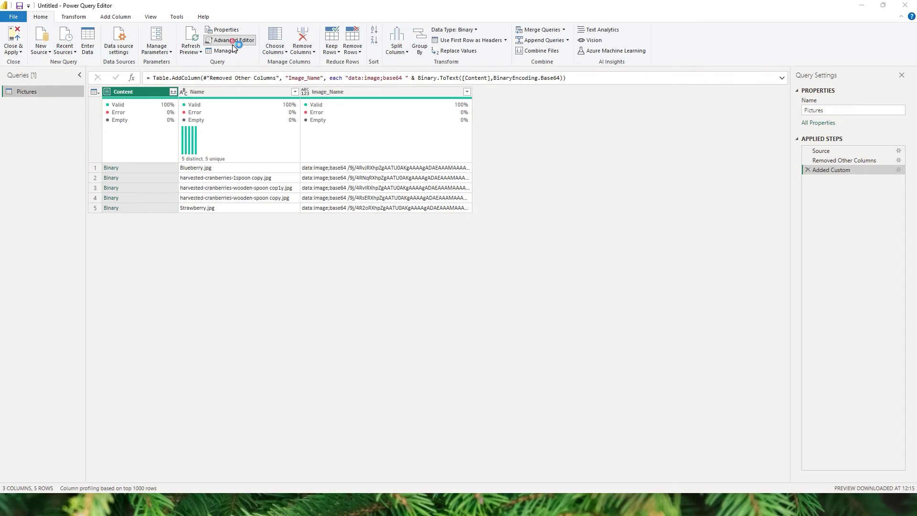
click(233, 40)
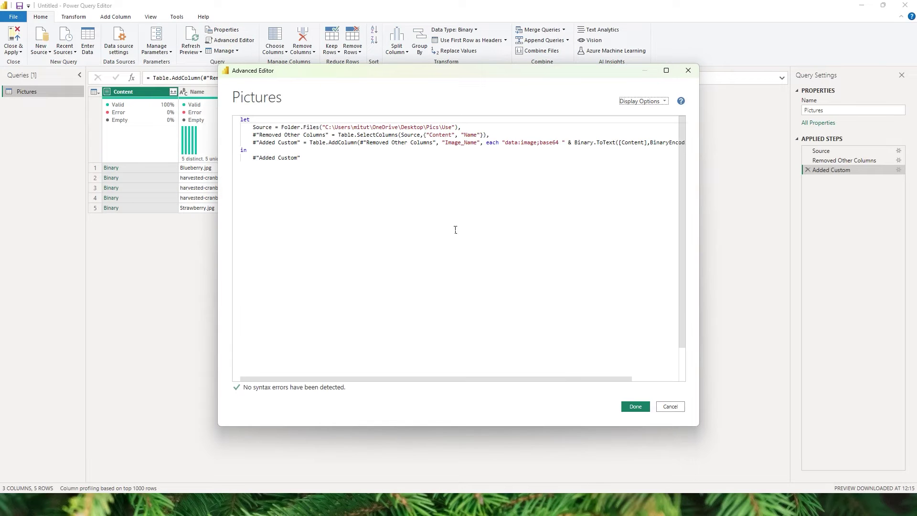
click(559, 142)
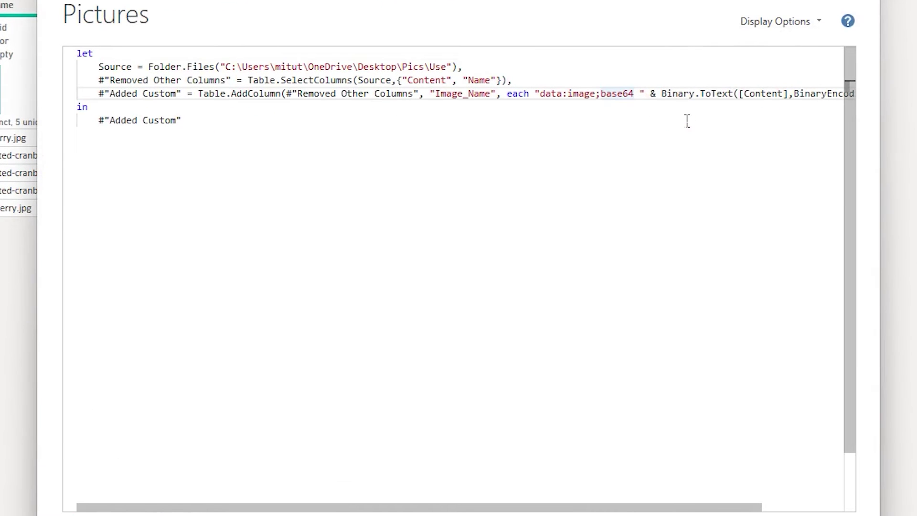
text(,)
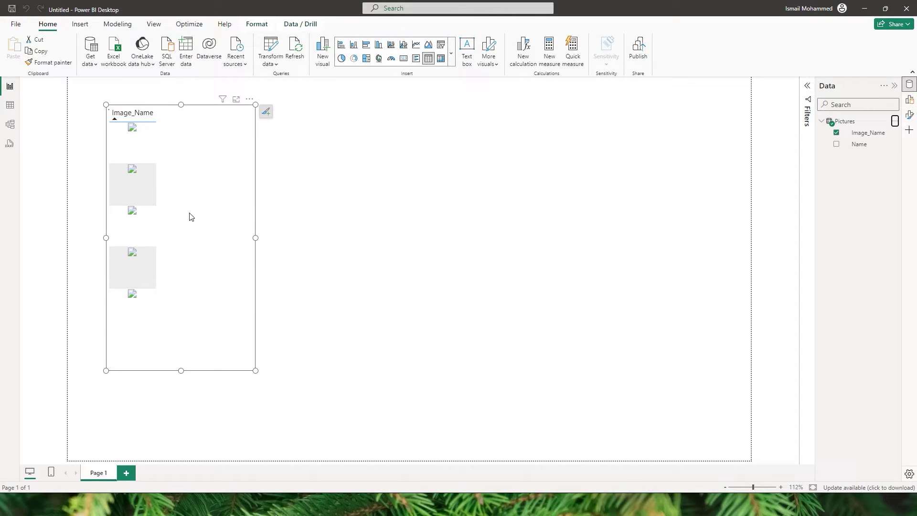
Step: Move the table toward the page centre and set its image height and width to 500 px
drag(175, 229, 364, 231)
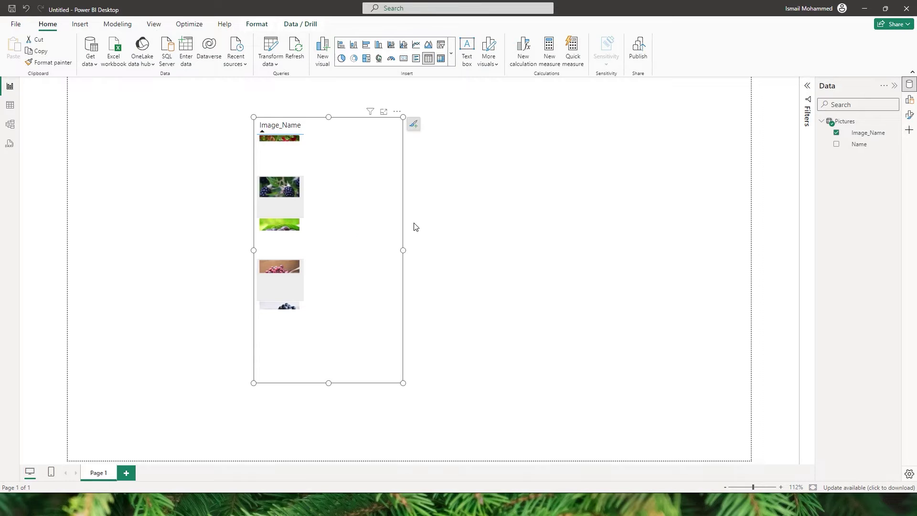
click(910, 116)
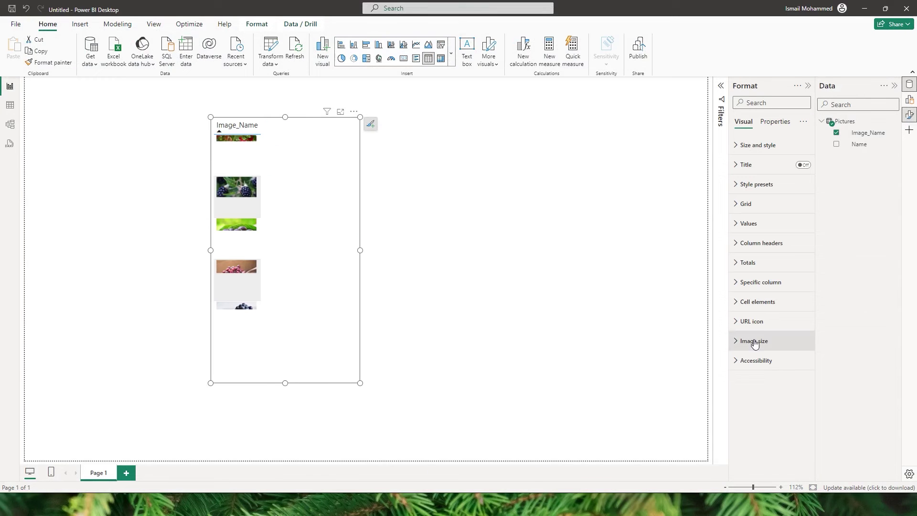
click(753, 340)
double_click(745, 374)
key(BackSpace)
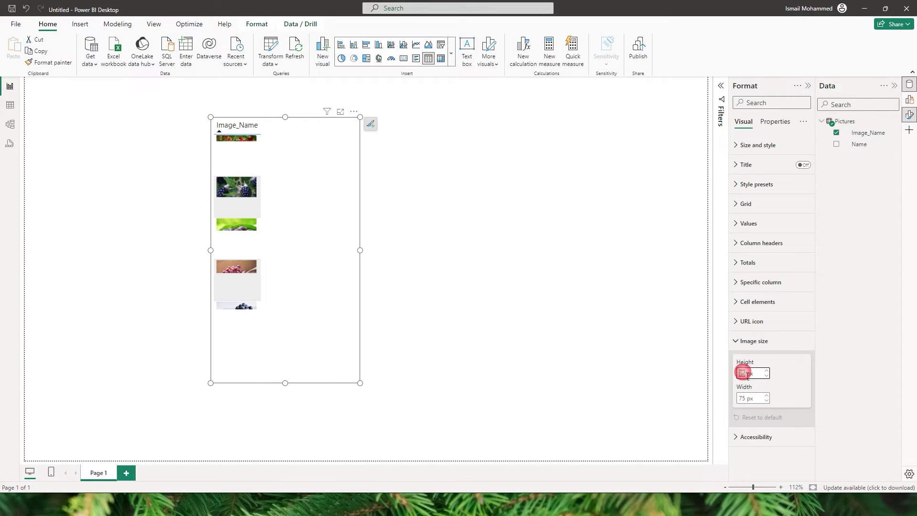
text(500)
key(Tab)
text(500)
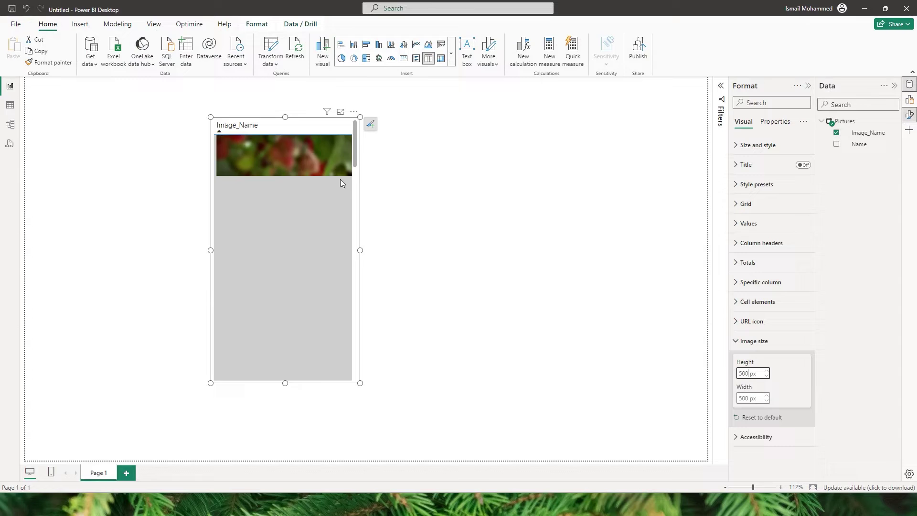
Step: Enlarge the table visual by dragging its corner and top edge
scroll(313, 181, down, 3)
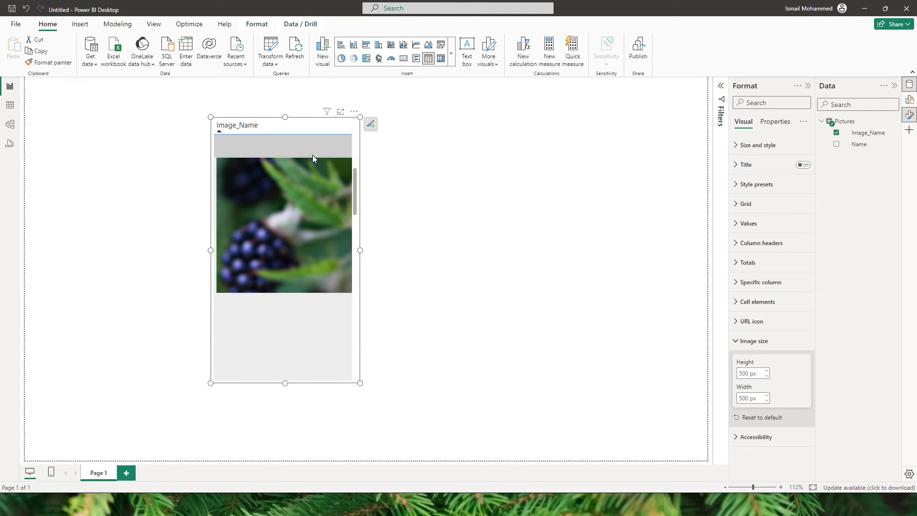
drag(361, 383, 519, 448)
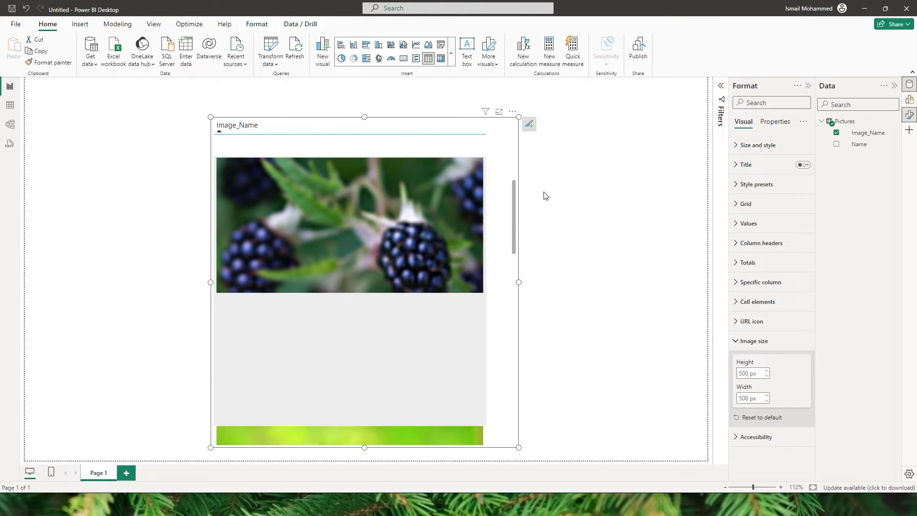
drag(513, 187, 512, 126)
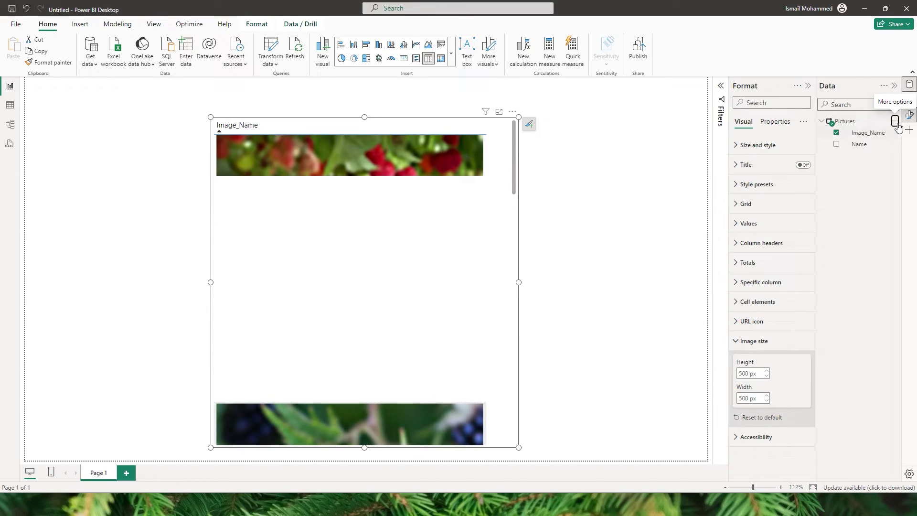
Step: Reopen the Pictures query and start a Custom Column named Text_Length
click(894, 120)
click(839, 189)
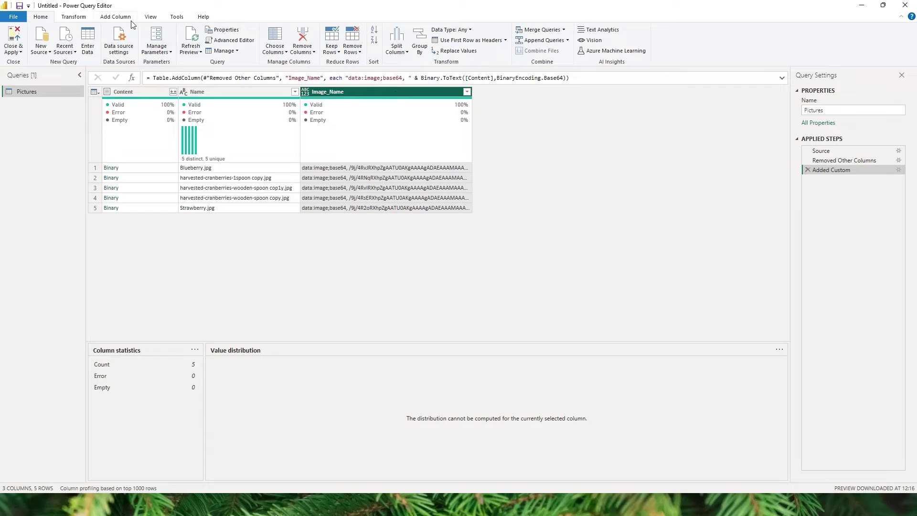
click(111, 18)
click(46, 39)
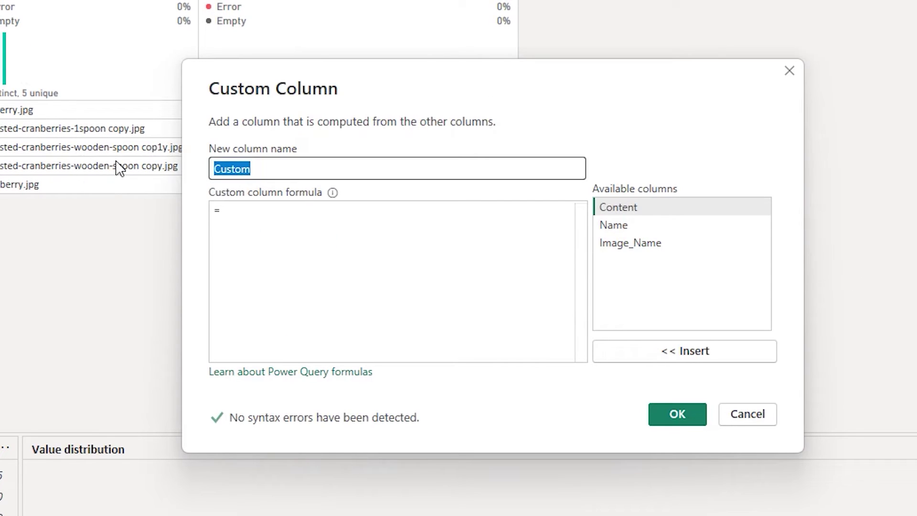
text(Text_Length)
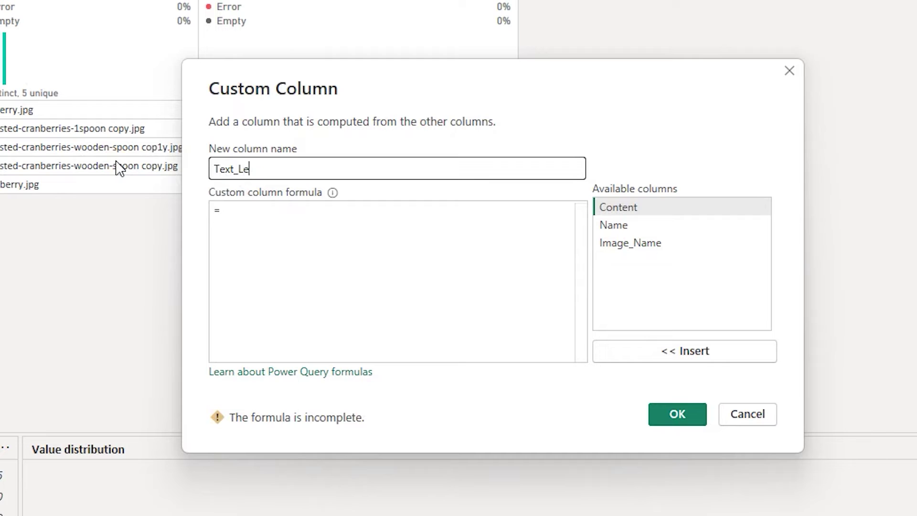
Step: Enter the formula Text.Length([Image_Name]) and confirm the new column
click(266, 217)
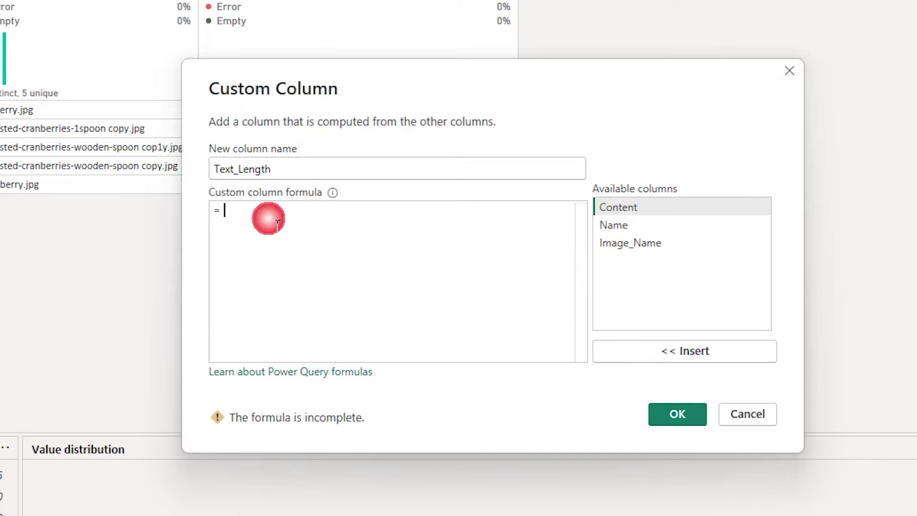
text(Taxt.)
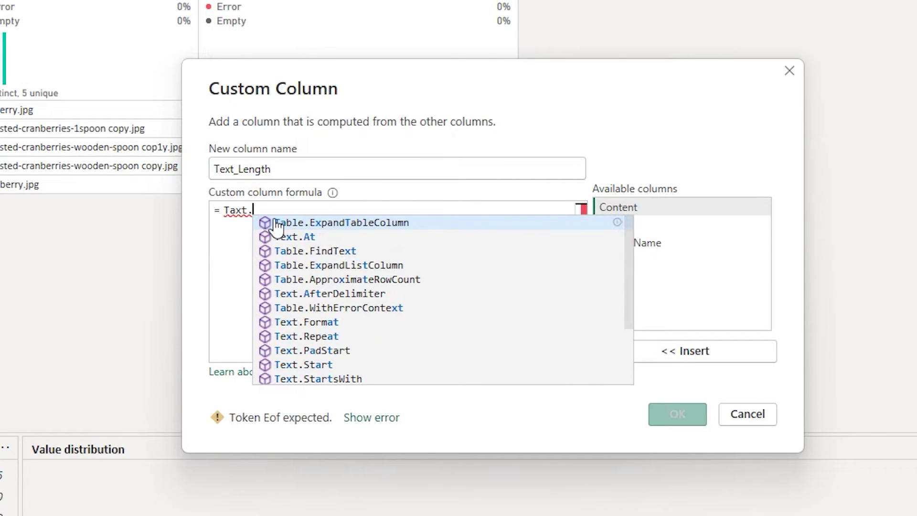
text(Lgth)
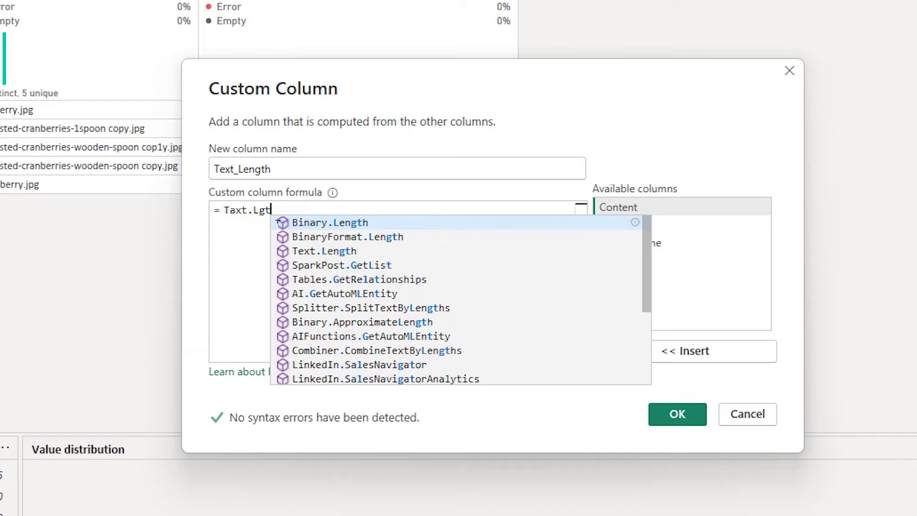
key(Down)
key(Down)
key(Return)
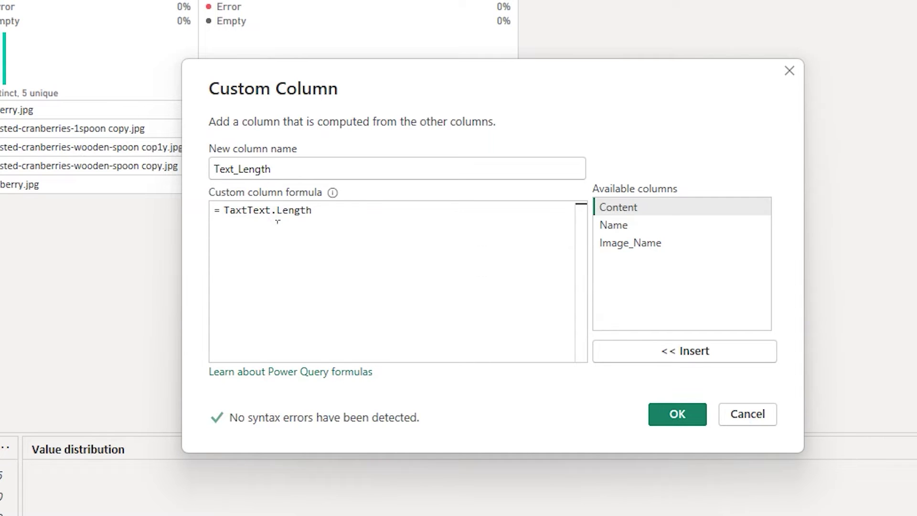
click(249, 211)
key(BackSpace)
key(BackSpace)
key(BackSpace)
key(BackSpace)
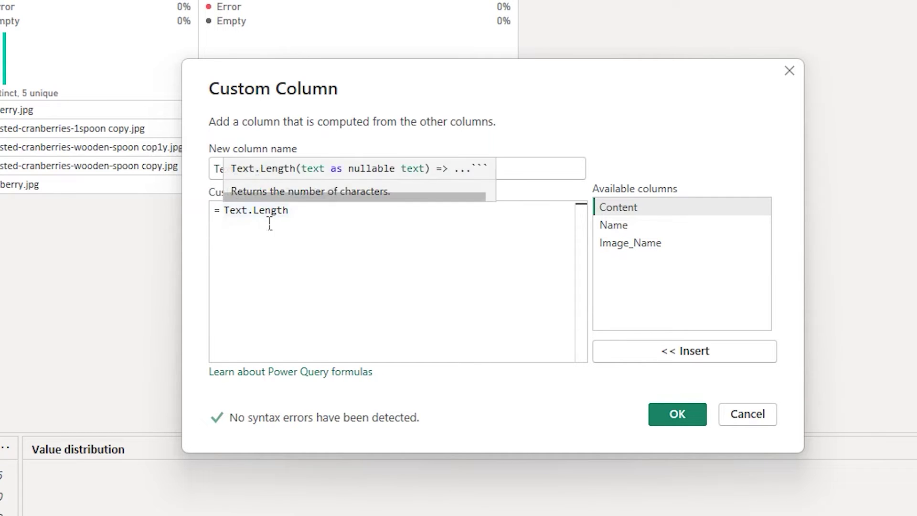
click(313, 225)
text(()
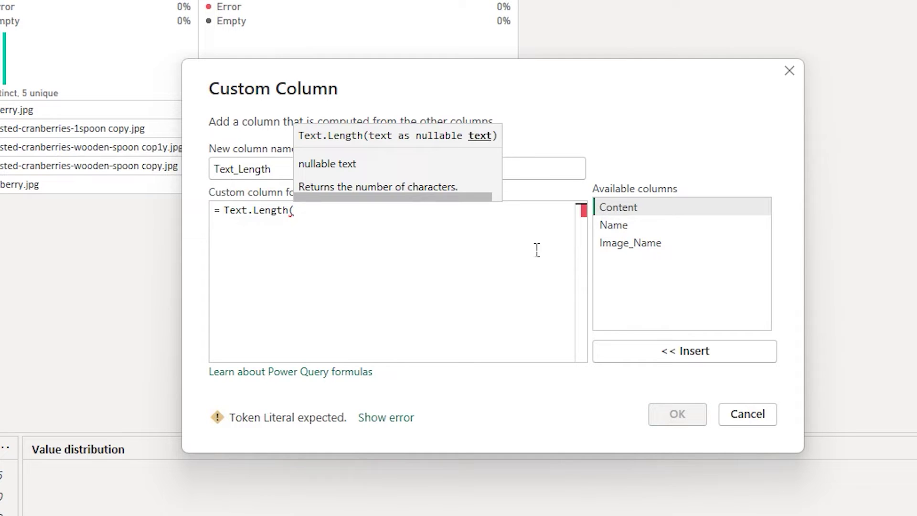
double_click(651, 241)
text())
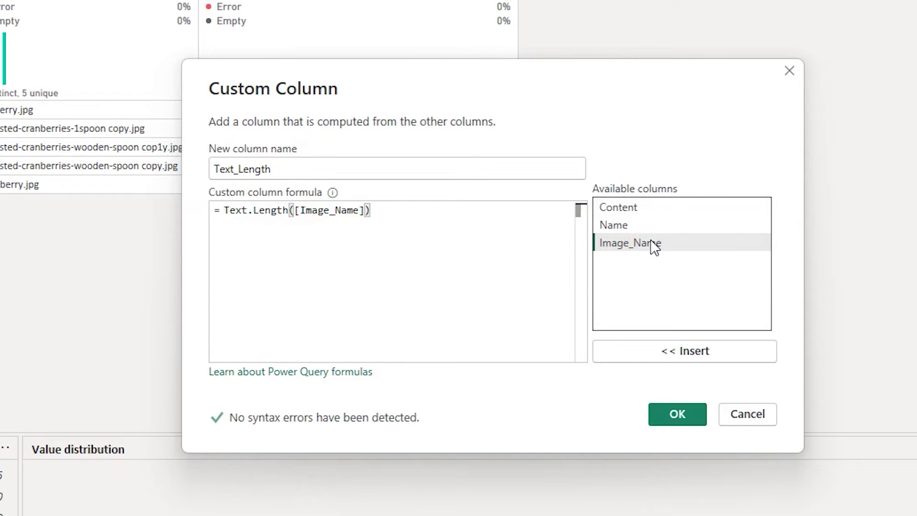
click(674, 414)
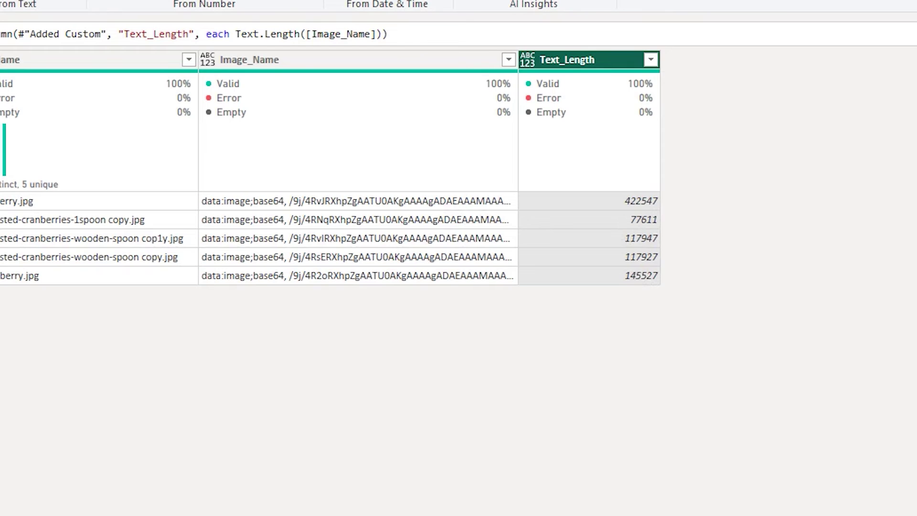
Step: Apply the query changes and, in Table view, add column Len = LEN(Pictures[Image_Name])
click(33, 61)
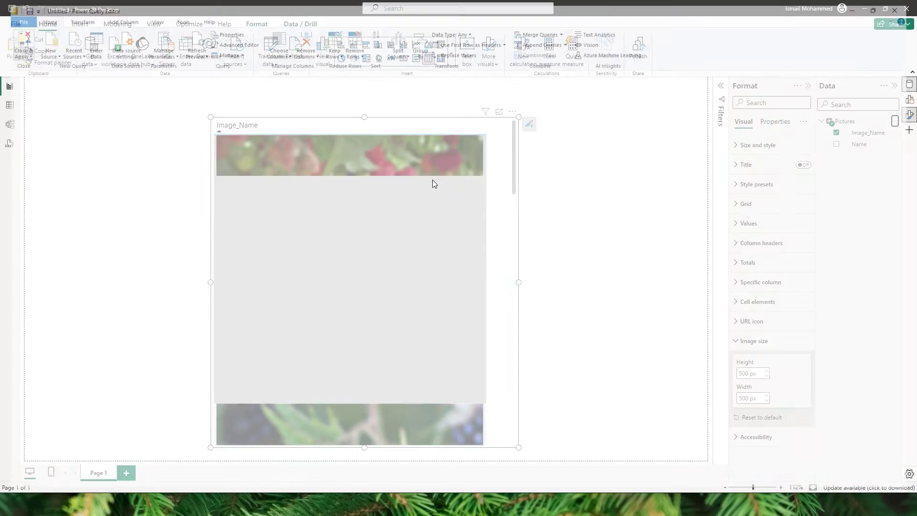
click(9, 105)
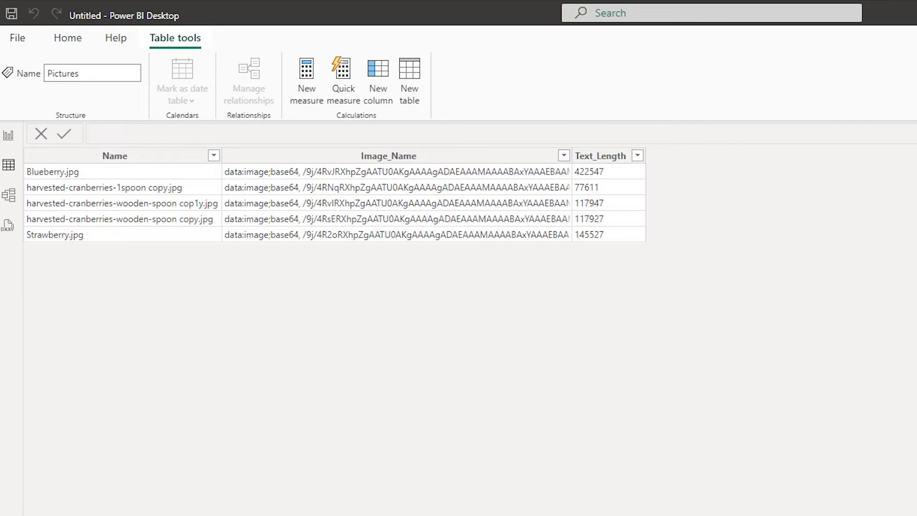
click(620, 250)
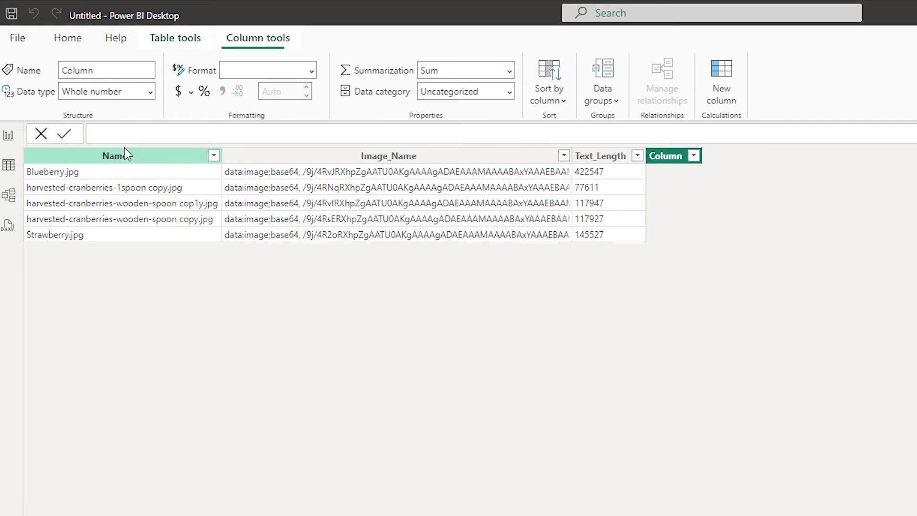
text(Len )
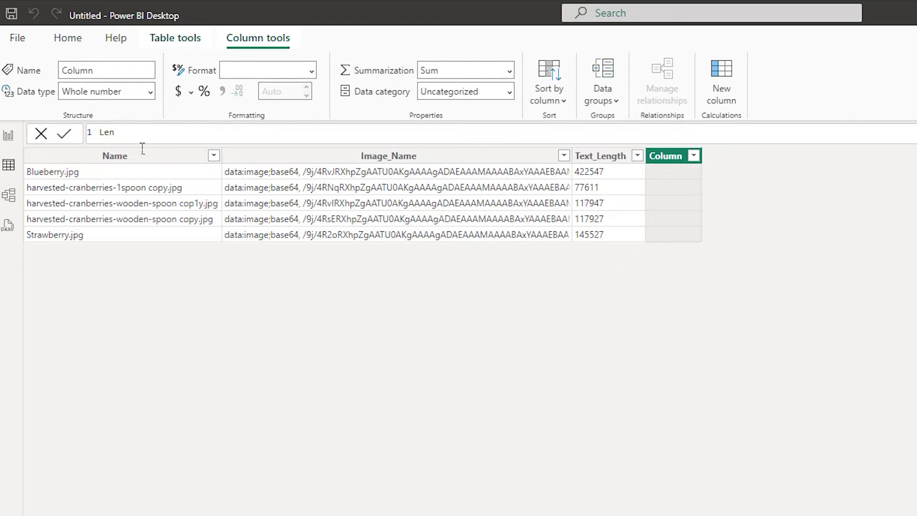
text(= LEN()
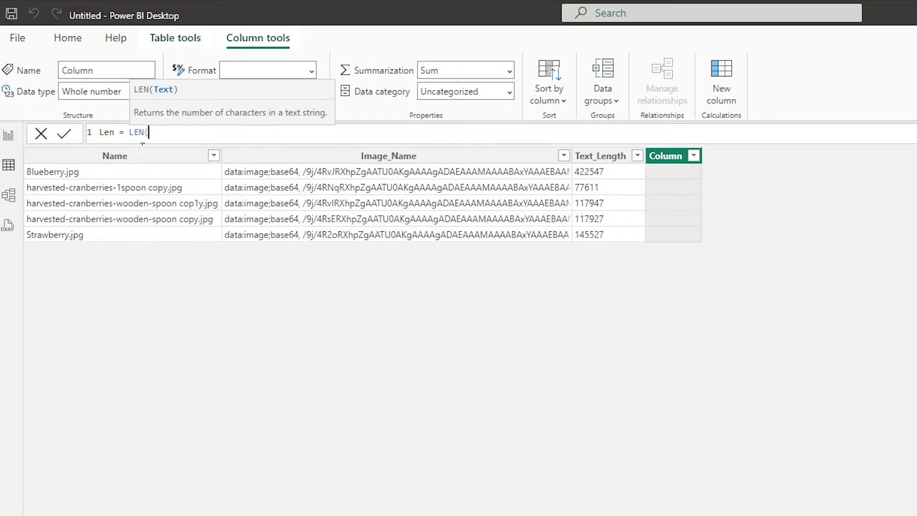
text(Pictures[Image)
key(Tab)
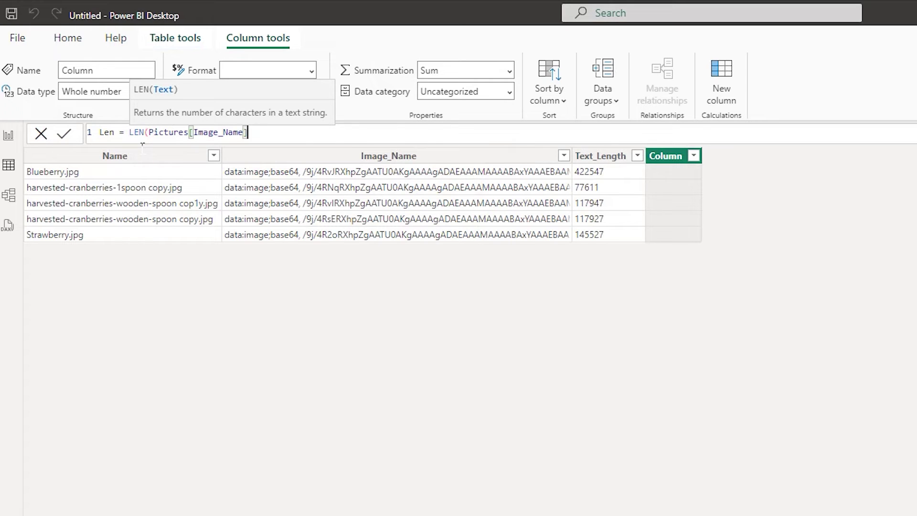
text())
key(Return)
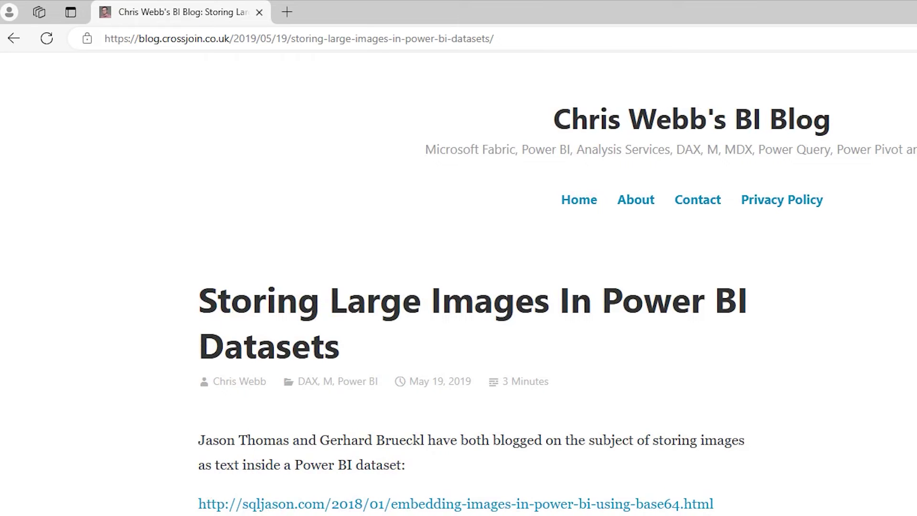
Step: Find and select the blog's M query that splits large image text into chunks
scroll(459, 287, down, 20)
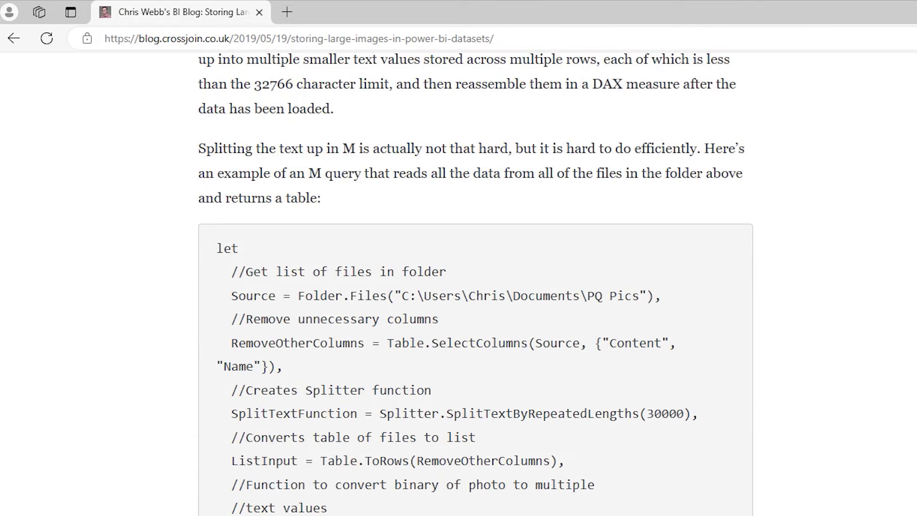
scroll(459, 286, down, 4)
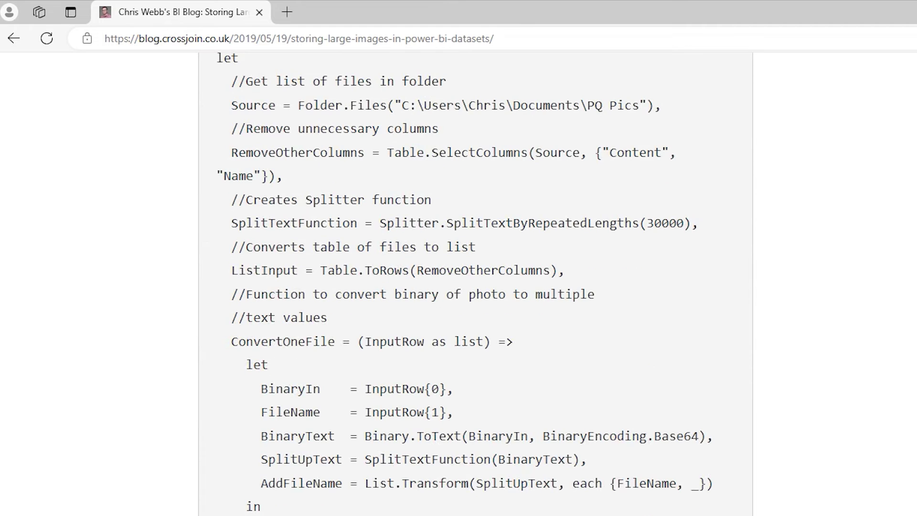
scroll(459, 287, up, 2)
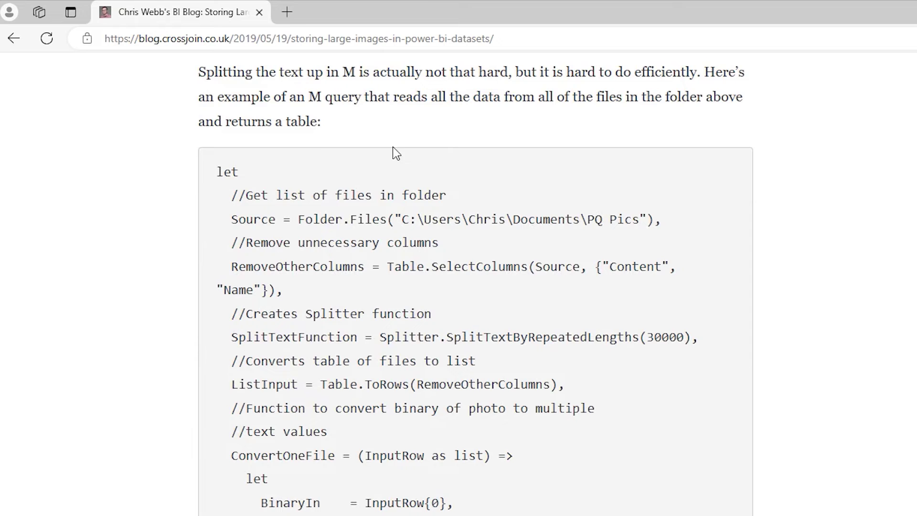
drag(215, 173, 407, 126)
key(ctrl+c)
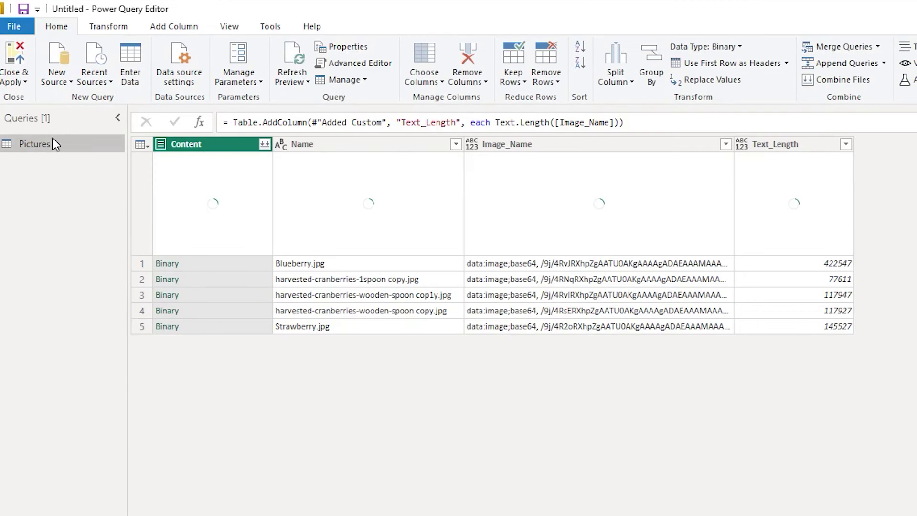
Step: Duplicate the Pictures query as Pictures_Full and open its M code in Advanced Editor
right_click(53, 143)
click(120, 262)
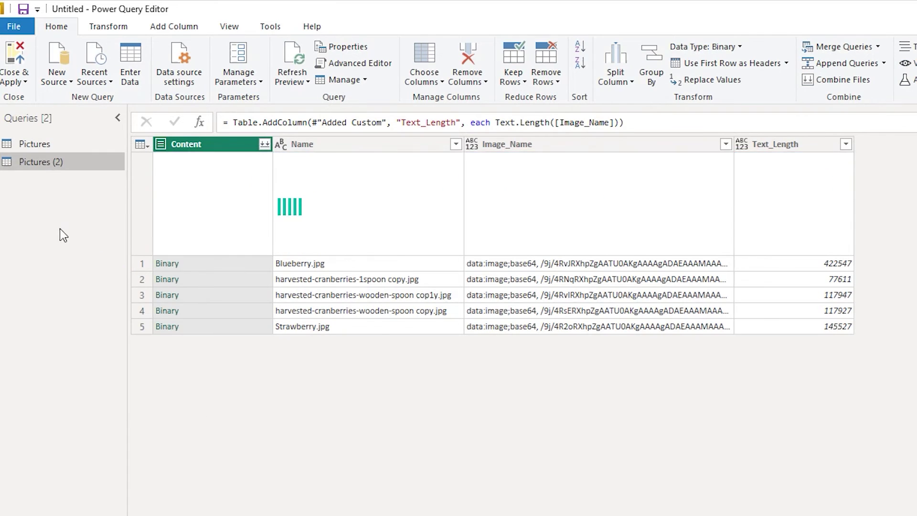
click(78, 163)
key(BackSpace)
key(BackSpace)
key(BackSpace)
key(BackSpace)
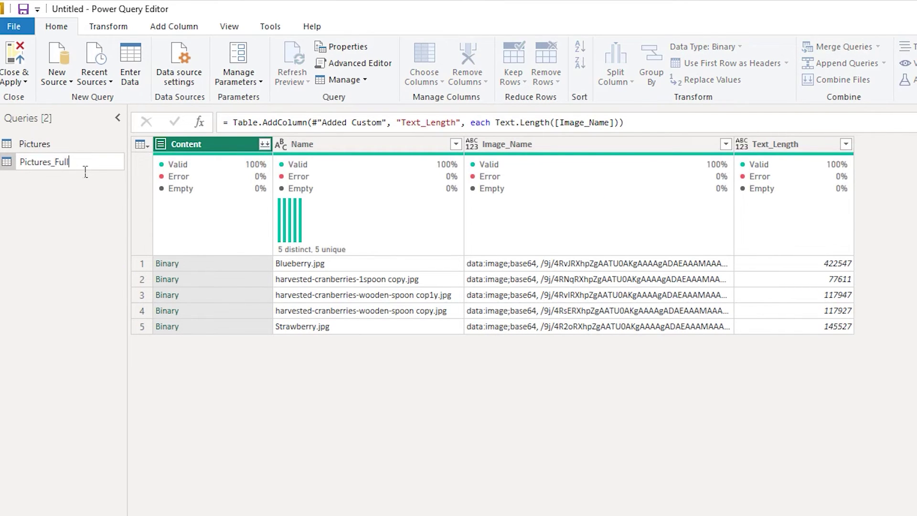
key(Return)
click(348, 63)
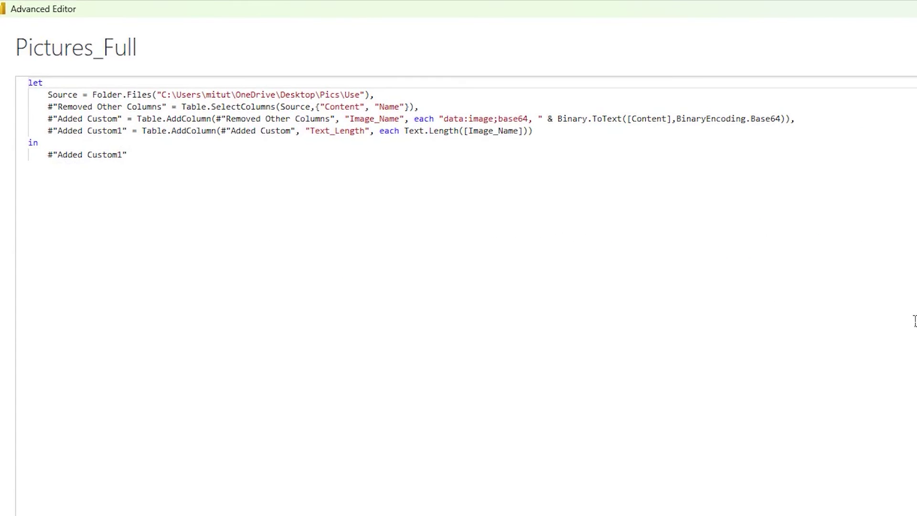
Step: Paste the blog's chunk-splitting M query below the existing Pictures_Full code
click(185, 191)
key(Return)
key(Return)
key(Return)
key(Return)
key(Return)
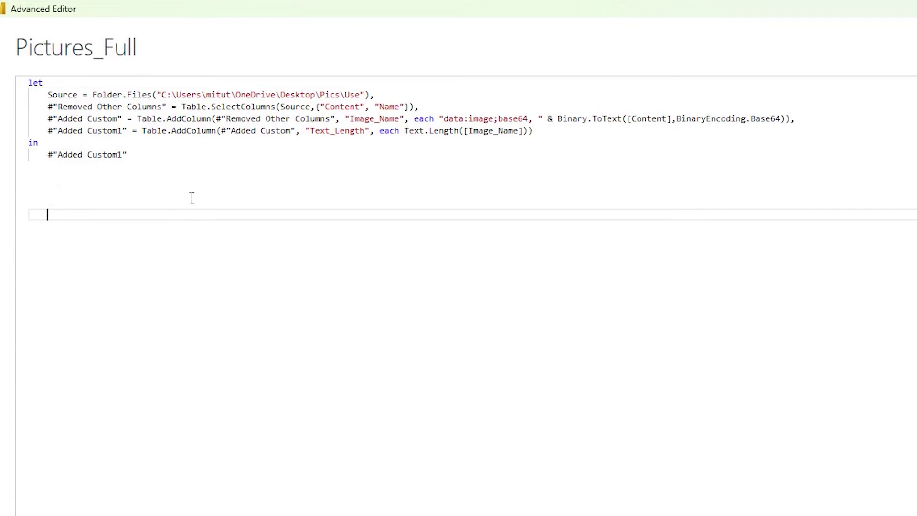
key(ctrl+v)
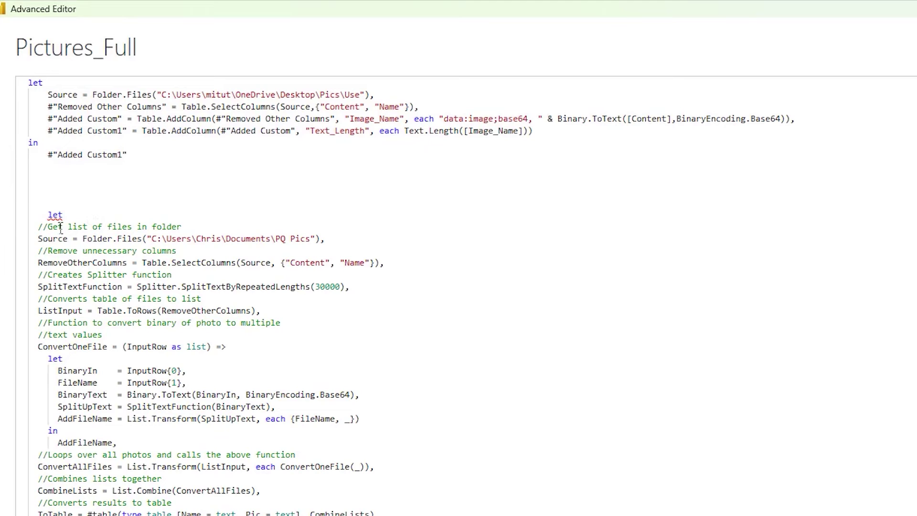
drag(48, 215, 29, 214)
key(BackSpace)
Step: Replace the blog's placeholder folder path in Source with the local Pics\Use folder path
drag(151, 239, 290, 239)
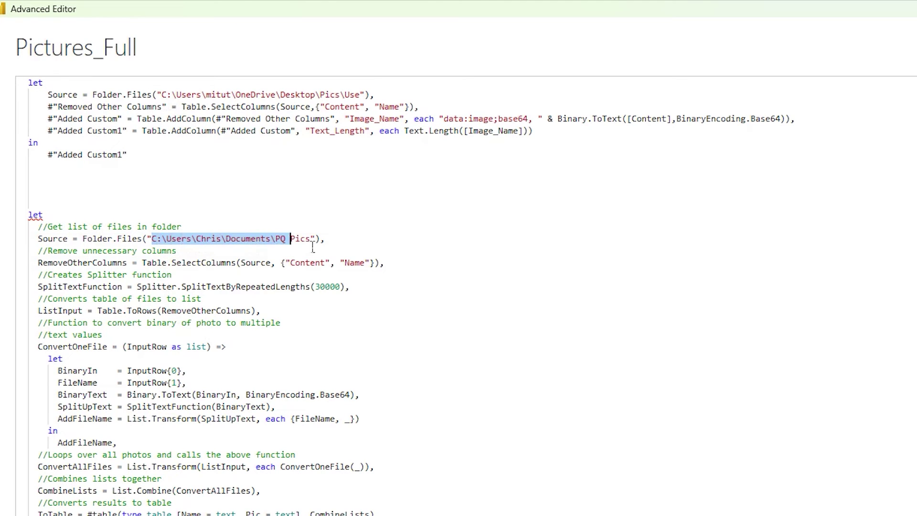
shift+click(313, 245)
drag(161, 94, 359, 95)
key(ctrl+c)
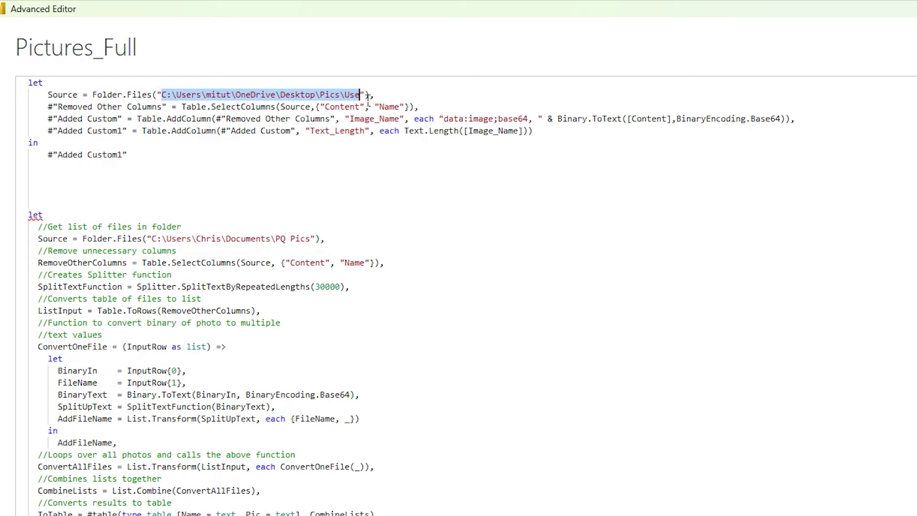
drag(153, 239, 312, 240)
key(ctrl+v)
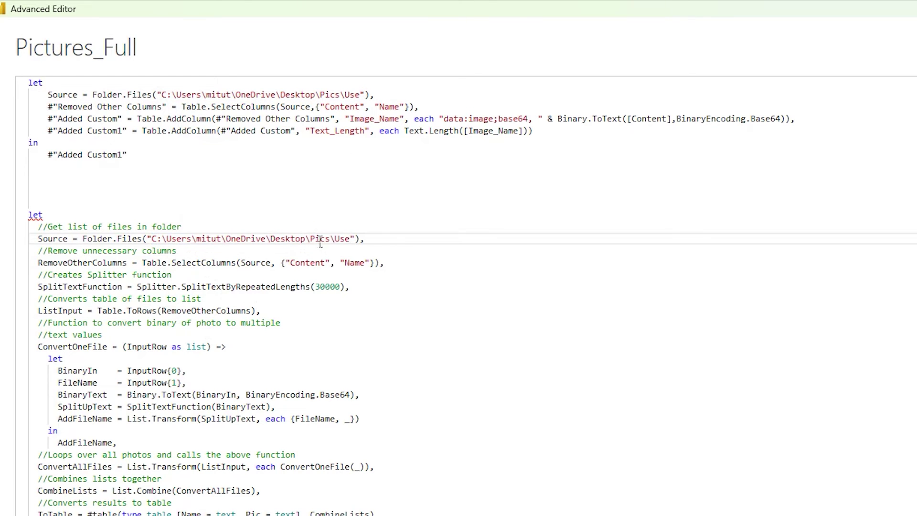
Step: Delete the original query code and save, giving Name, Pic and Index columns
drag(225, 180, 1, 84)
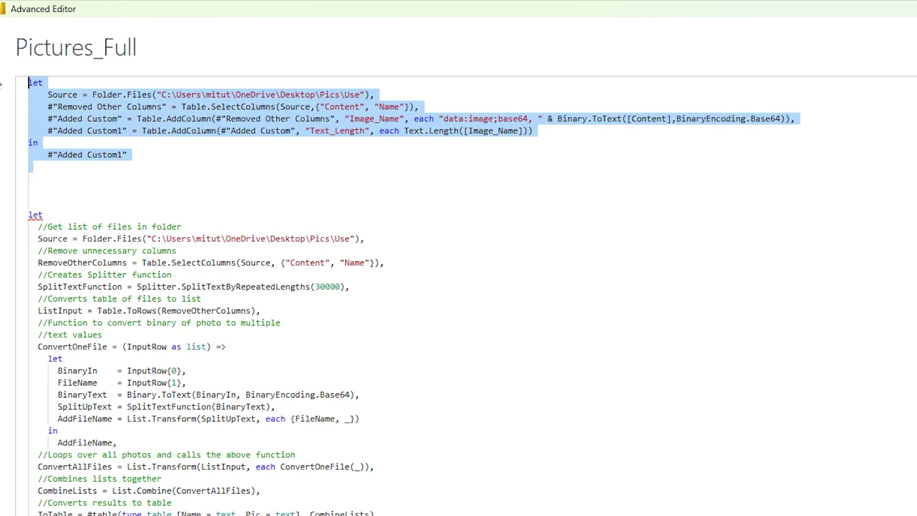
key(Delete)
key(Delete)
key(Delete)
key(Delete)
key(Delete)
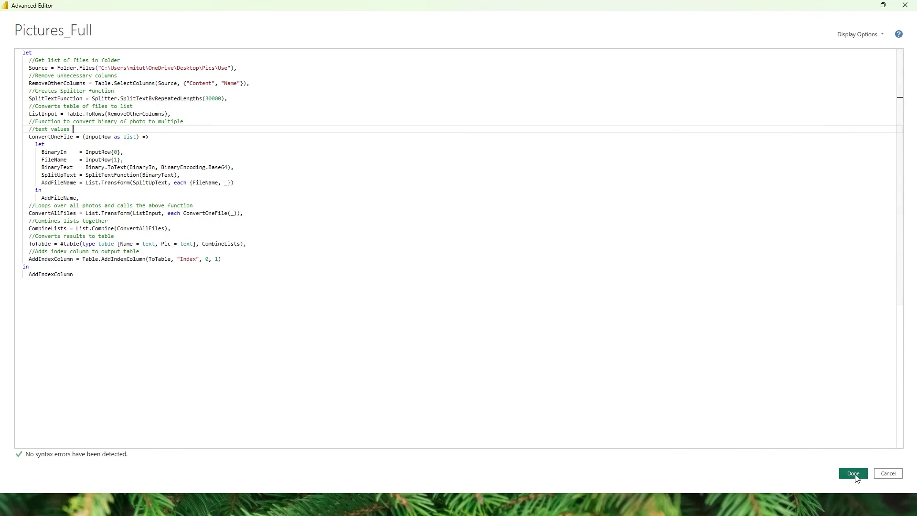
click(853, 474)
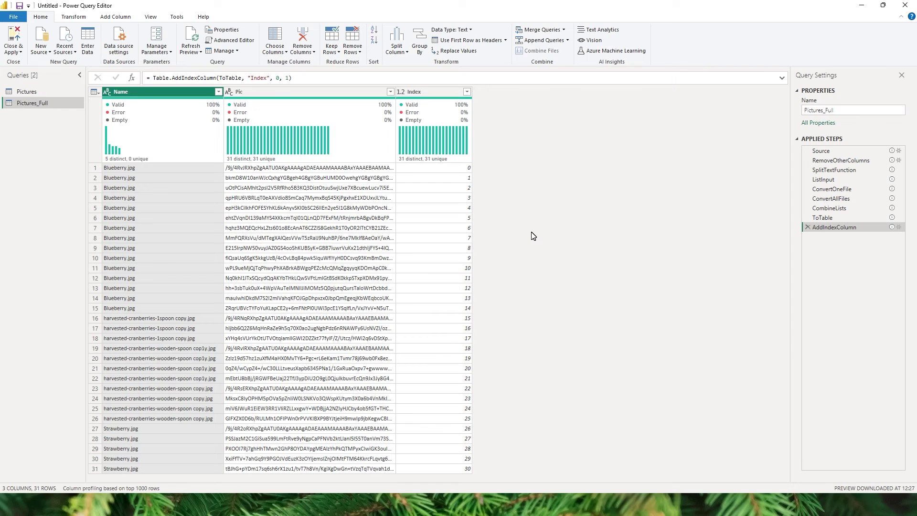
Step: Close Power Query Editor and apply changes, loading Pictures_Full into the model
click(14, 49)
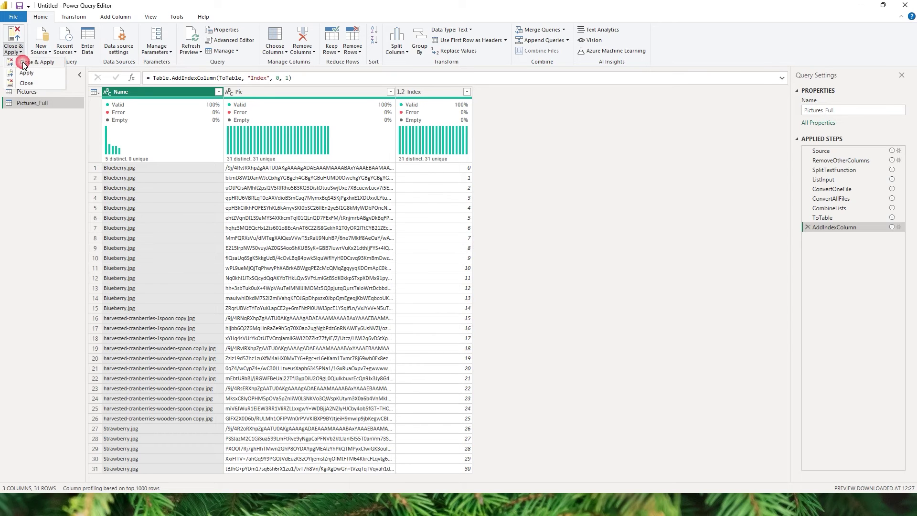
click(23, 64)
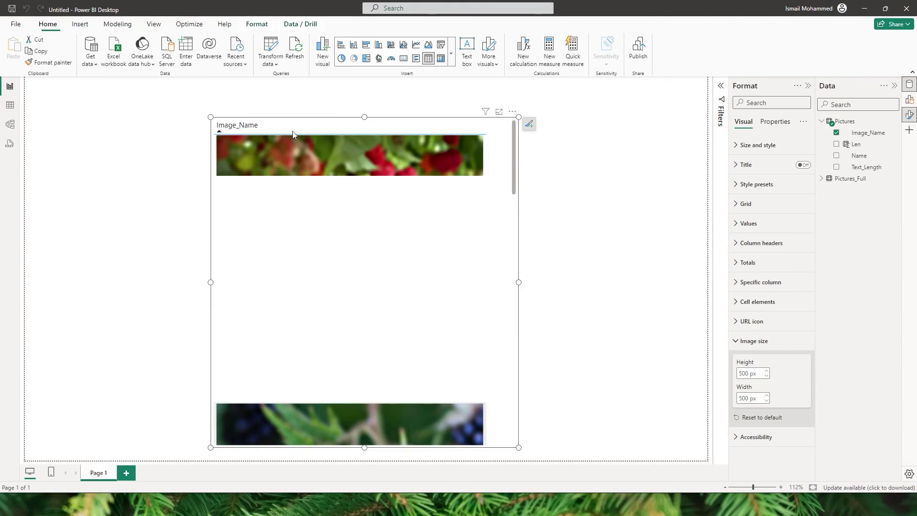
Step: Add blank Page 2, expand Pictures_Full's fields, and copy the blog's Display Image DAX code
click(127, 473)
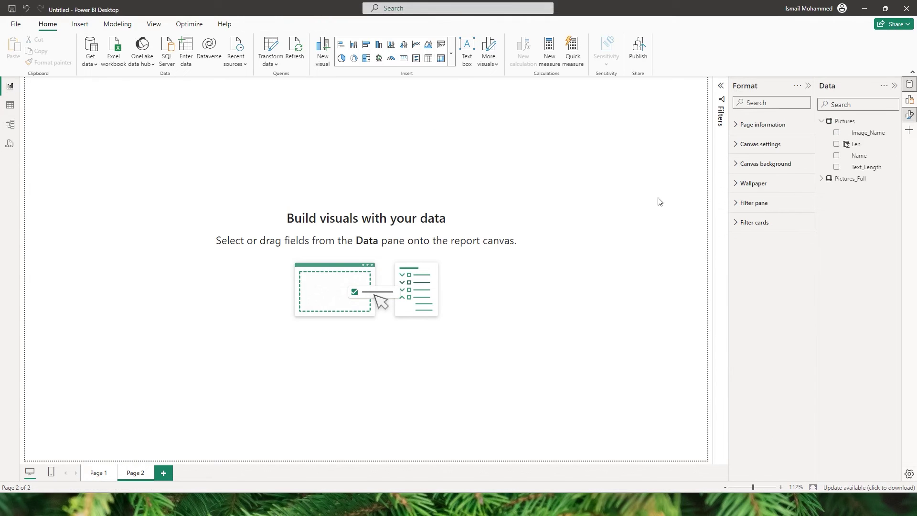
click(821, 178)
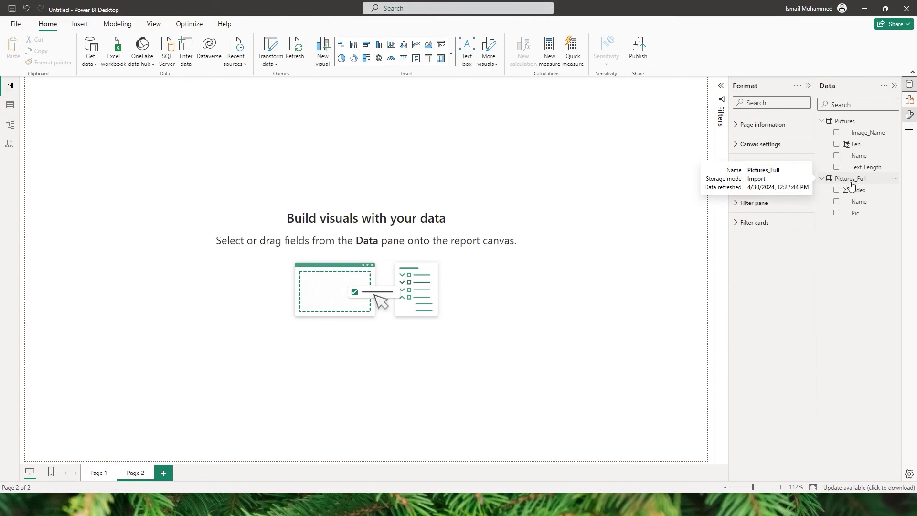
key(alt+Tab)
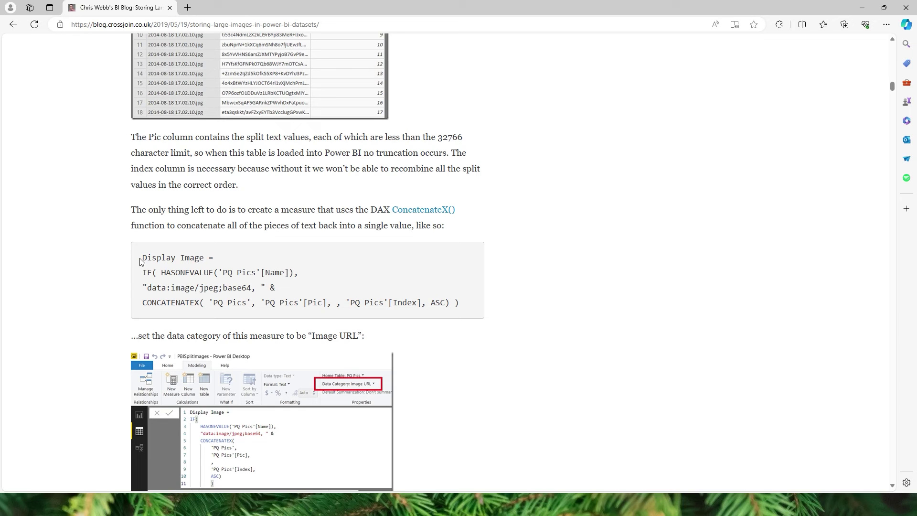
drag(142, 258, 462, 307)
right_click(273, 282)
click(354, 290)
key(alt+Tab)
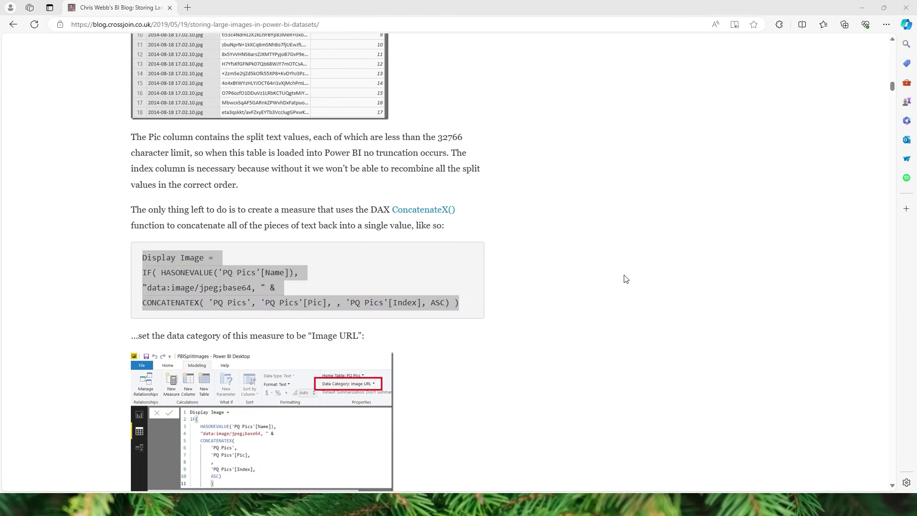
Step: Create a Display Image measure in Pictures_Full from the blog DAX, replacing every 'PQ Pics' with Pictures_Full
click(894, 178)
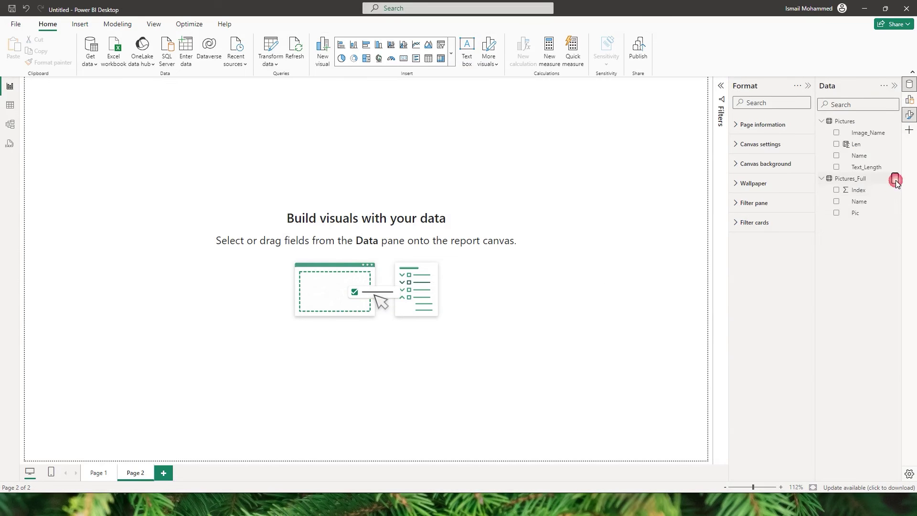
click(856, 203)
key(ctrl+v)
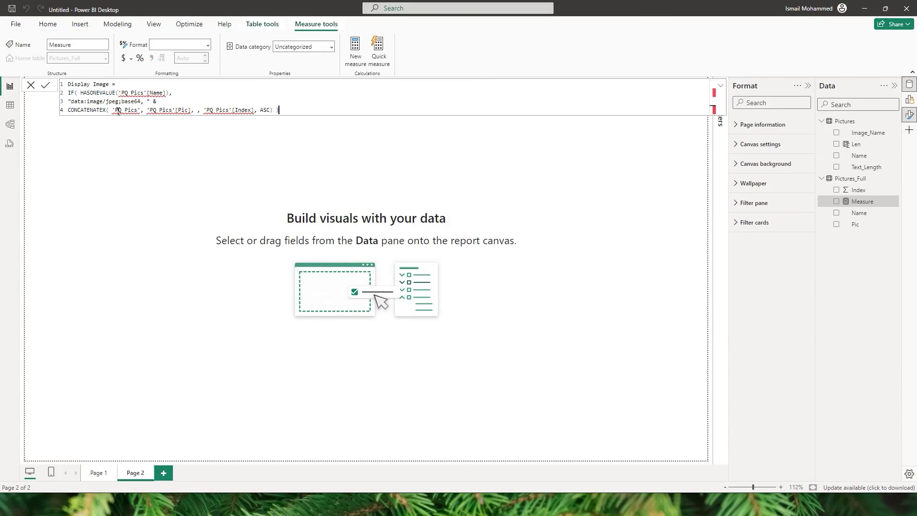
key(Up)
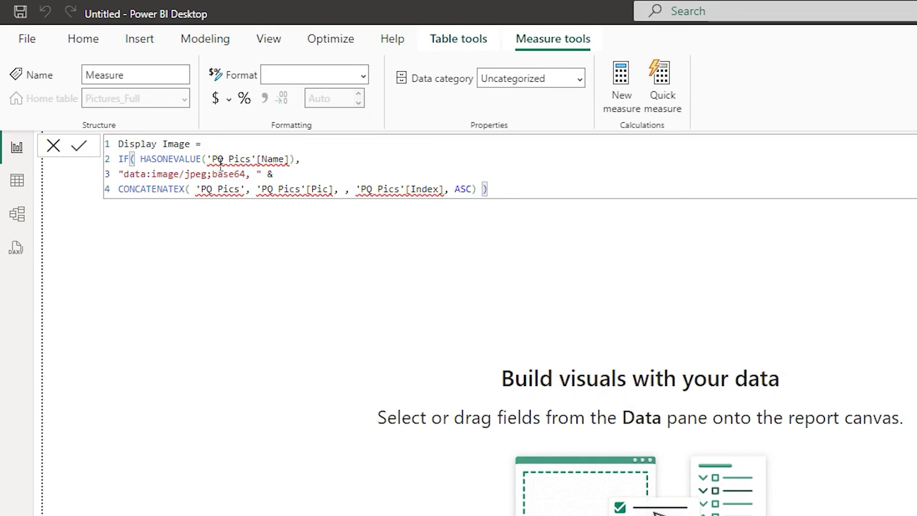
drag(212, 159, 250, 160)
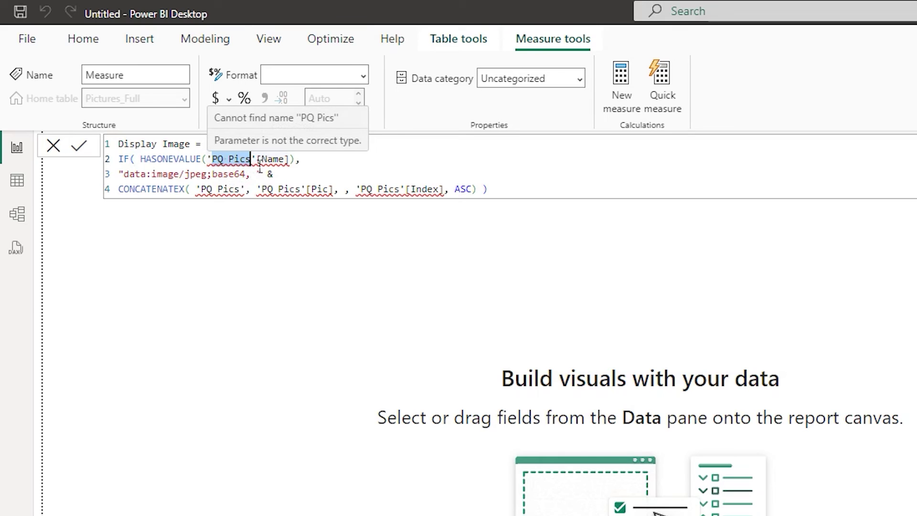
key(ctrl+shift+l)
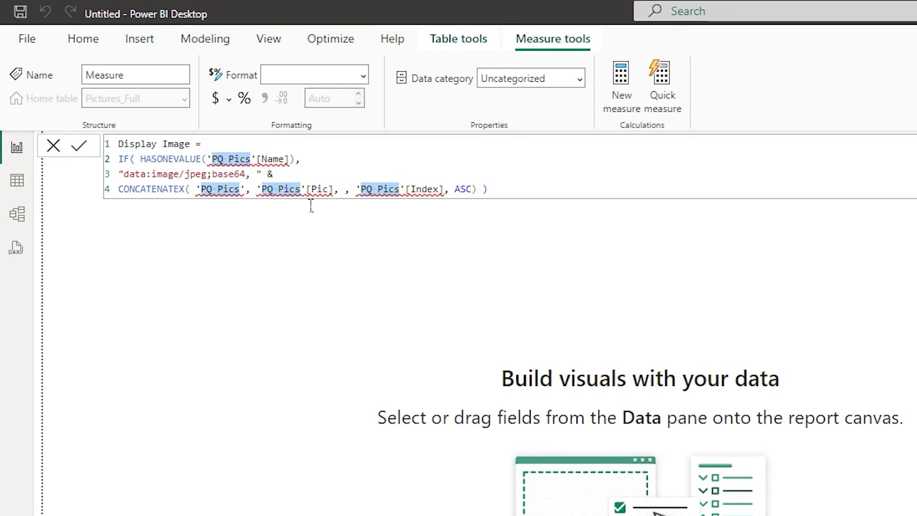
text(Pictures)
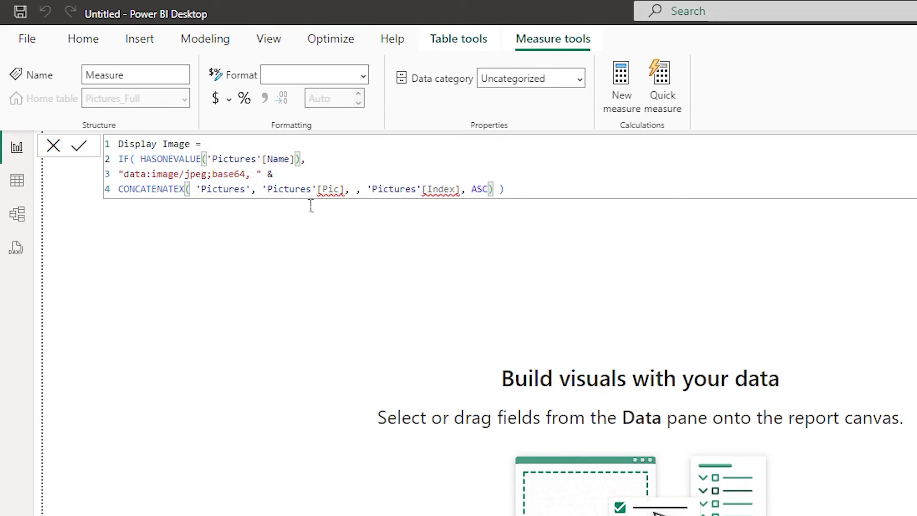
text(_Full)
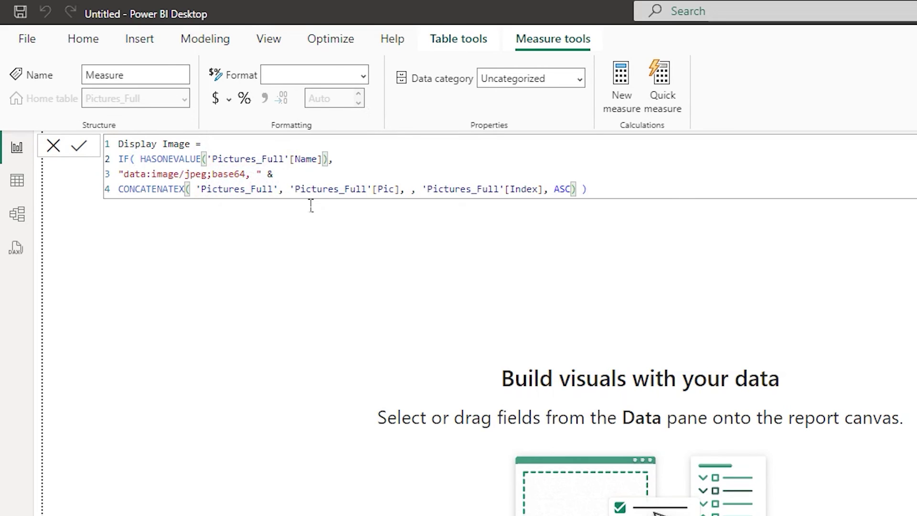
click(80, 148)
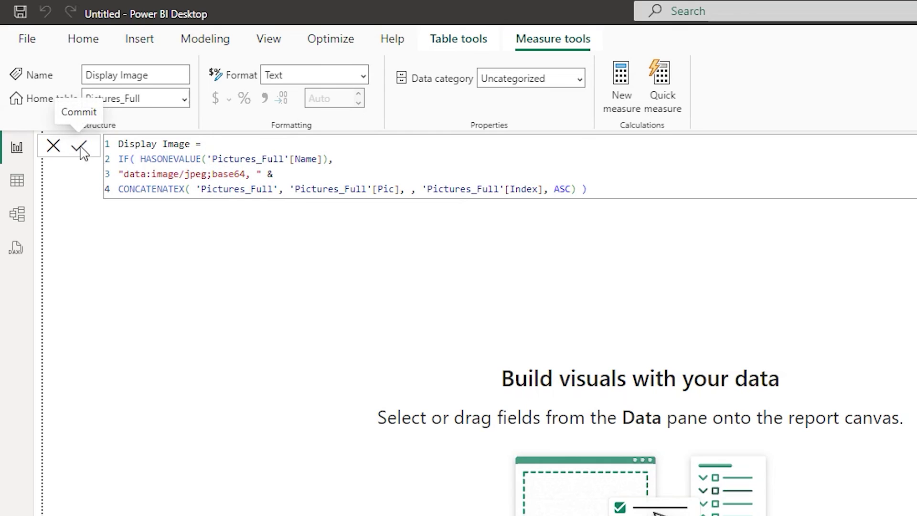
Step: Add the Display Image measure to Page 2 as a table visual
click(587, 242)
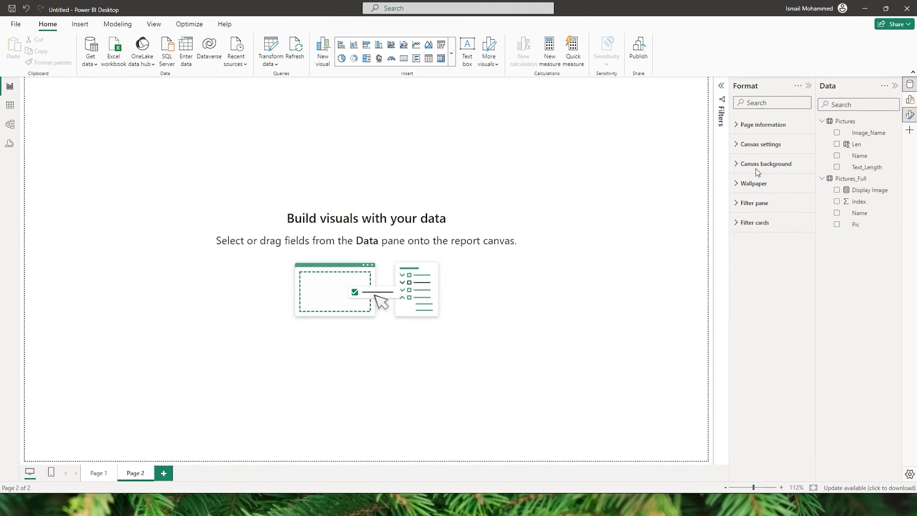
click(839, 191)
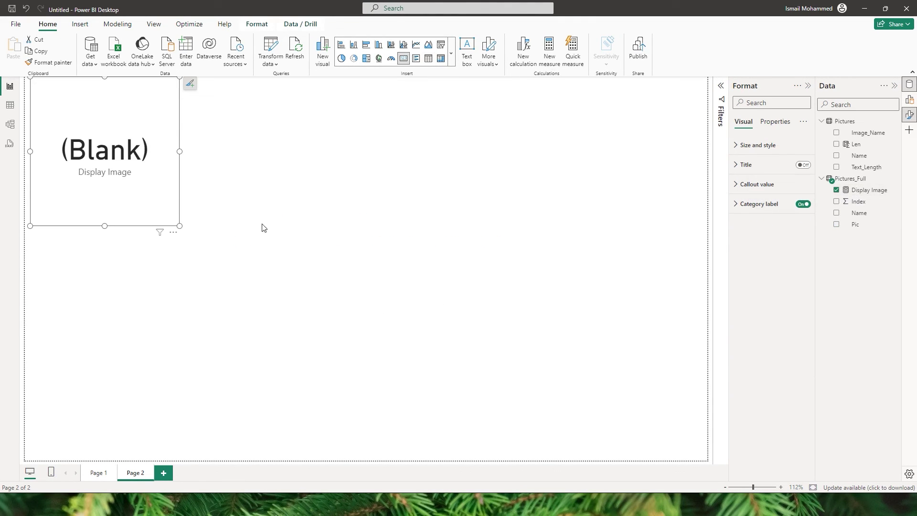
click(429, 58)
drag(148, 178, 219, 231)
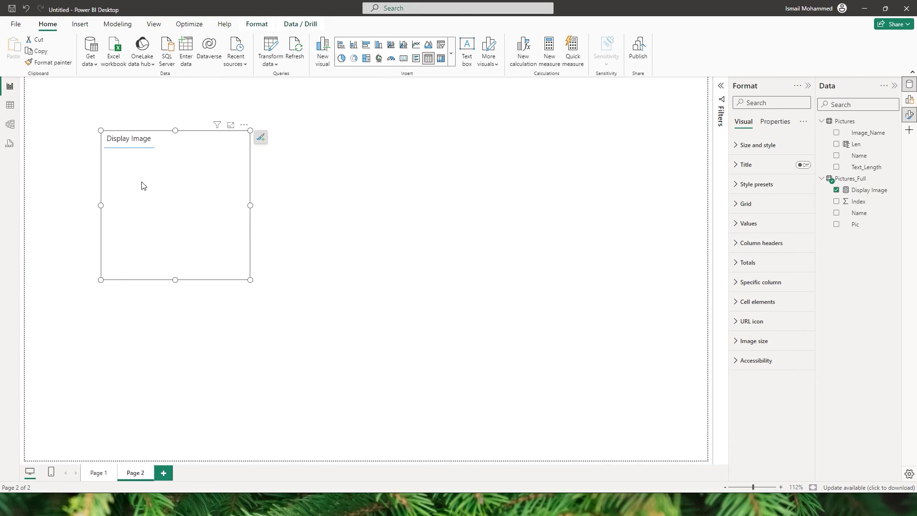
click(277, 188)
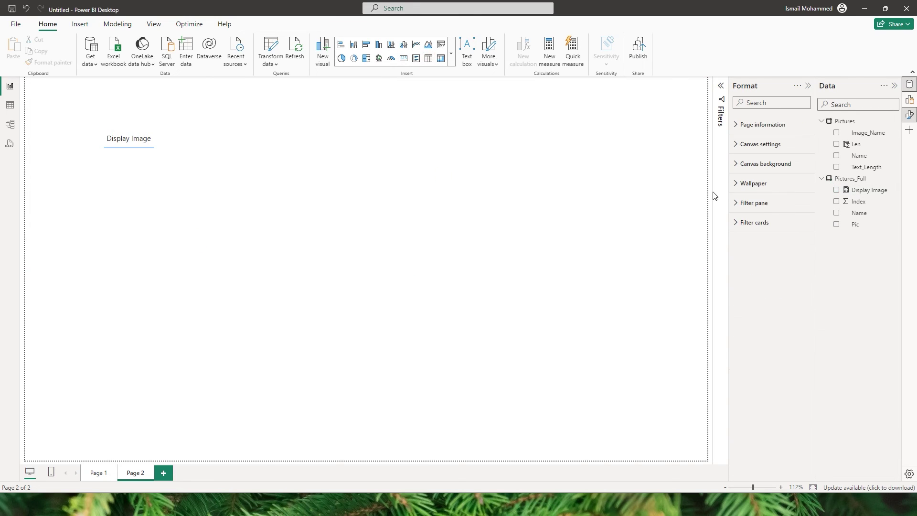
Step: Add a Name slicer filtered to Blueberry.jpg and enlarge the Display Image table
drag(862, 216, 553, 159)
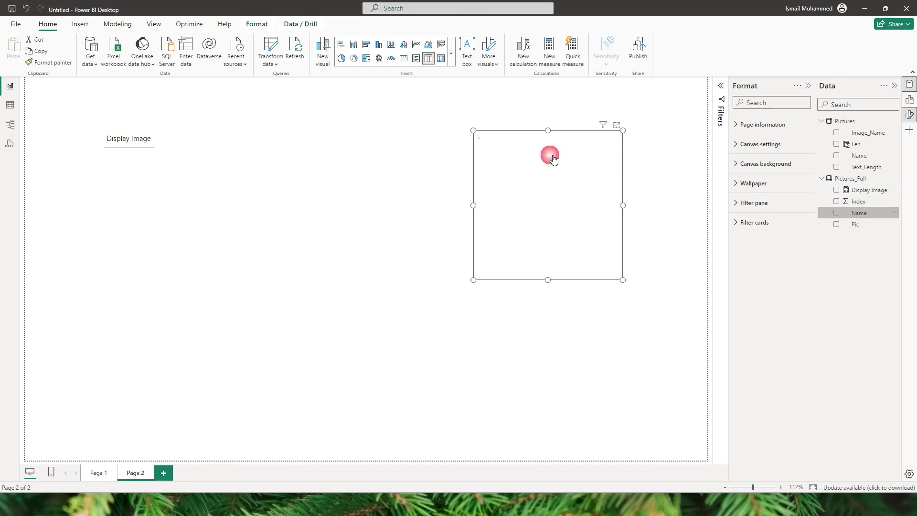
click(909, 100)
click(753, 175)
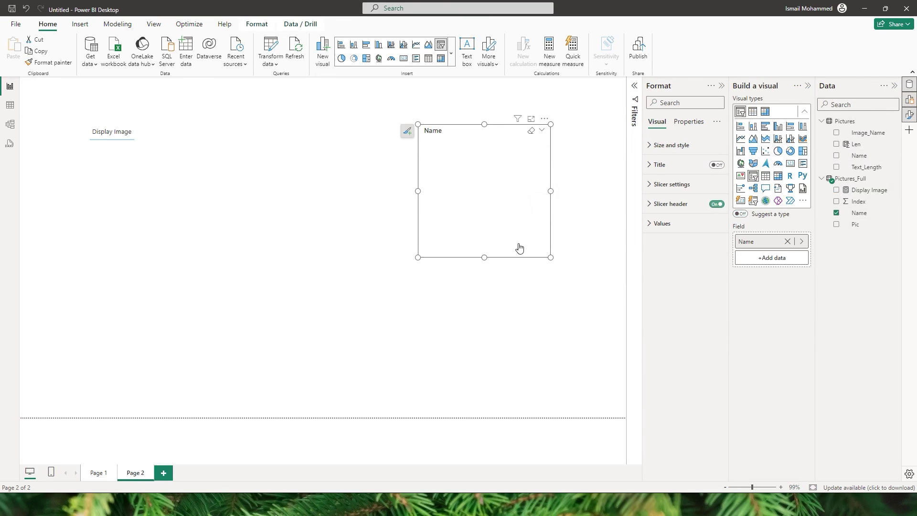
click(428, 142)
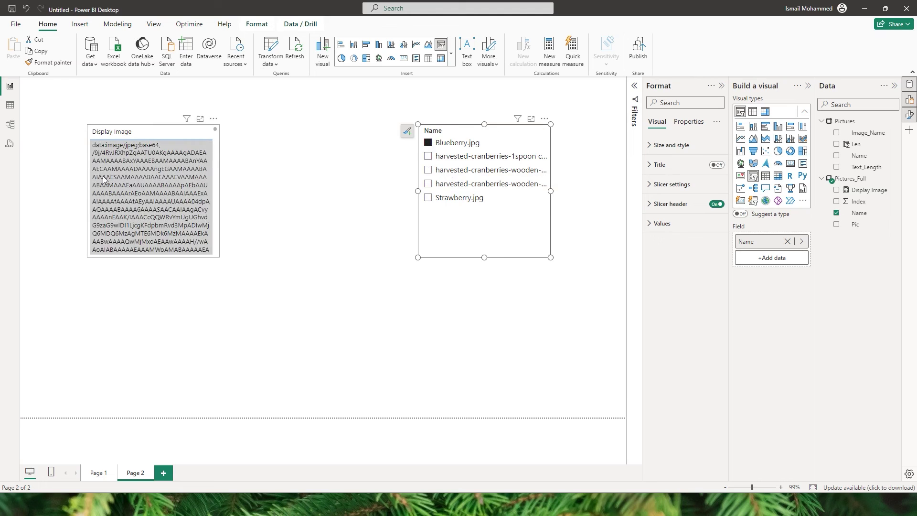
click(218, 256)
drag(219, 258, 249, 303)
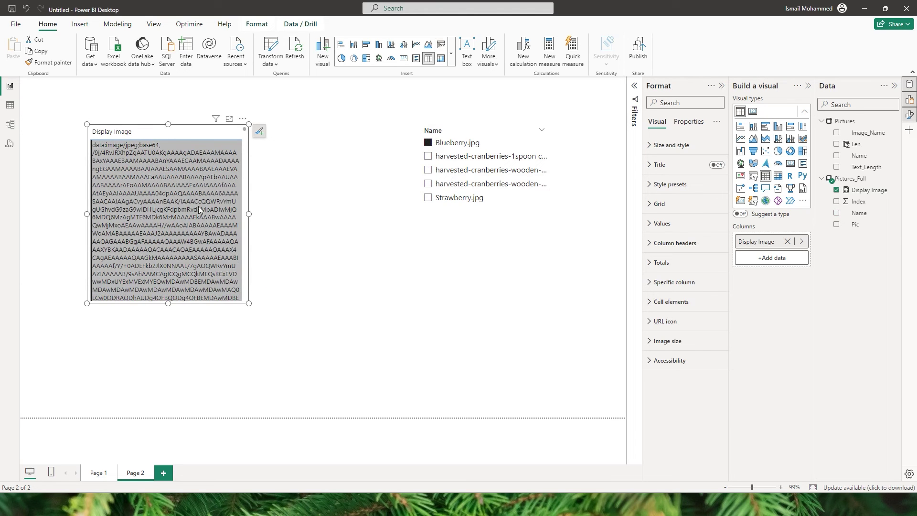
Step: Set Display Image's data category to Image URL, image height to 500, and enlarge the table
click(877, 194)
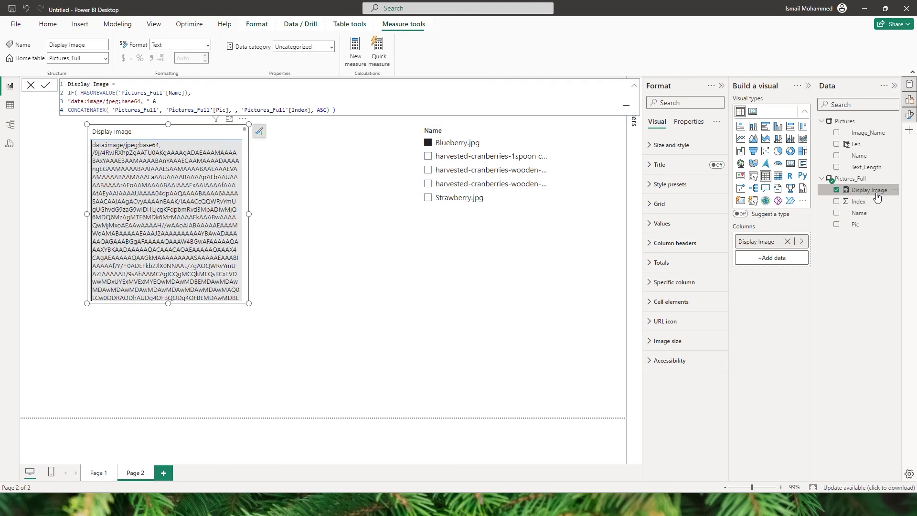
click(331, 47)
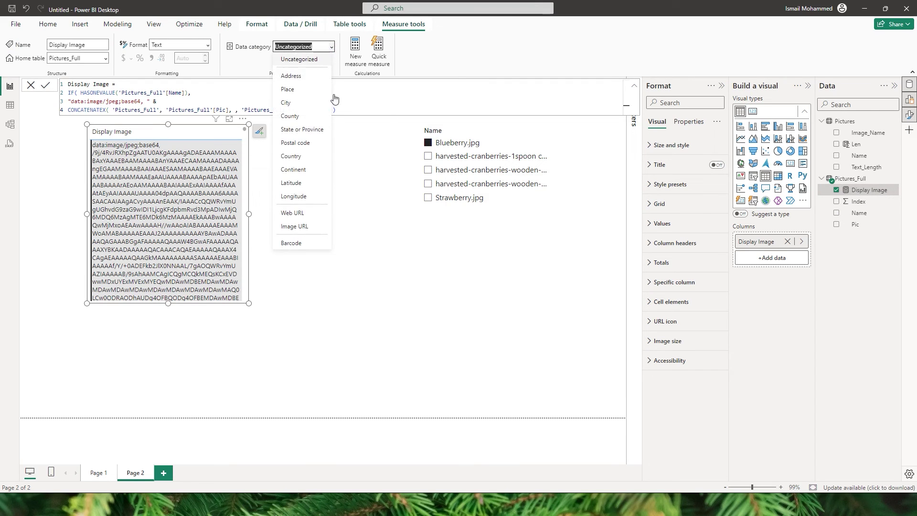
click(307, 227)
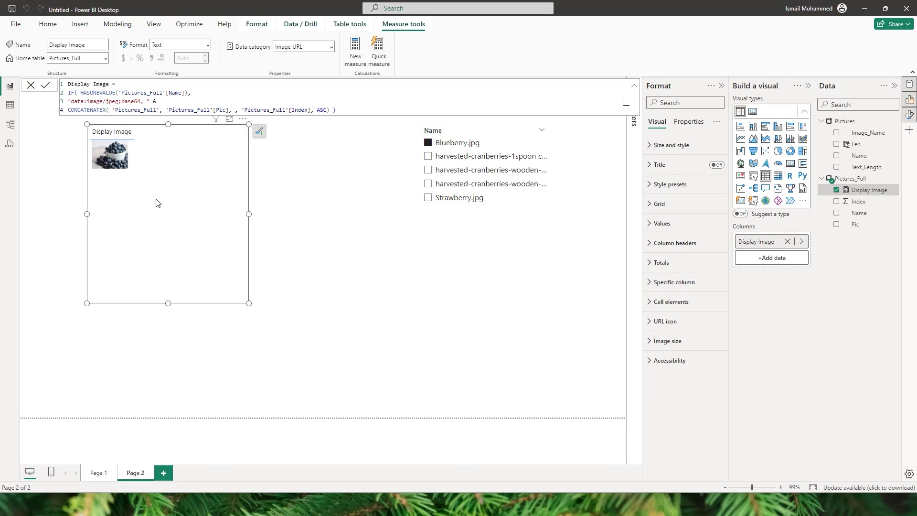
click(660, 342)
click(663, 374)
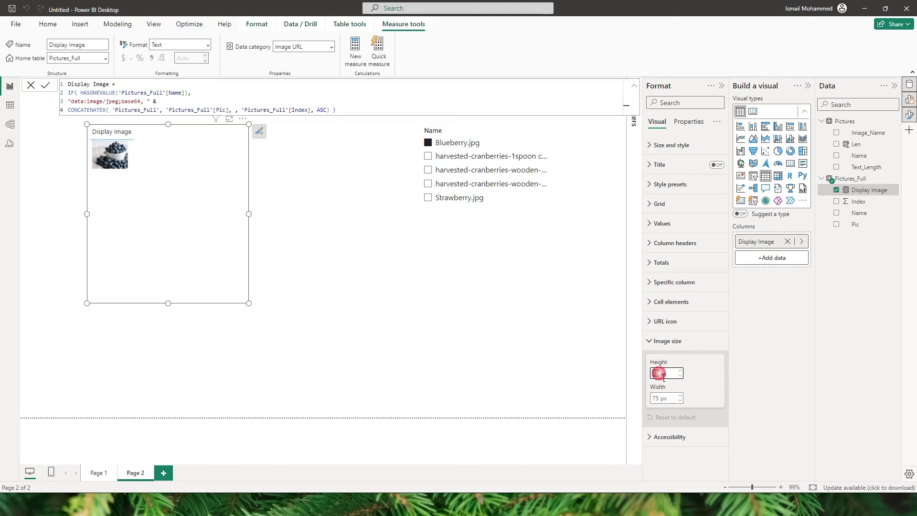
text(500)
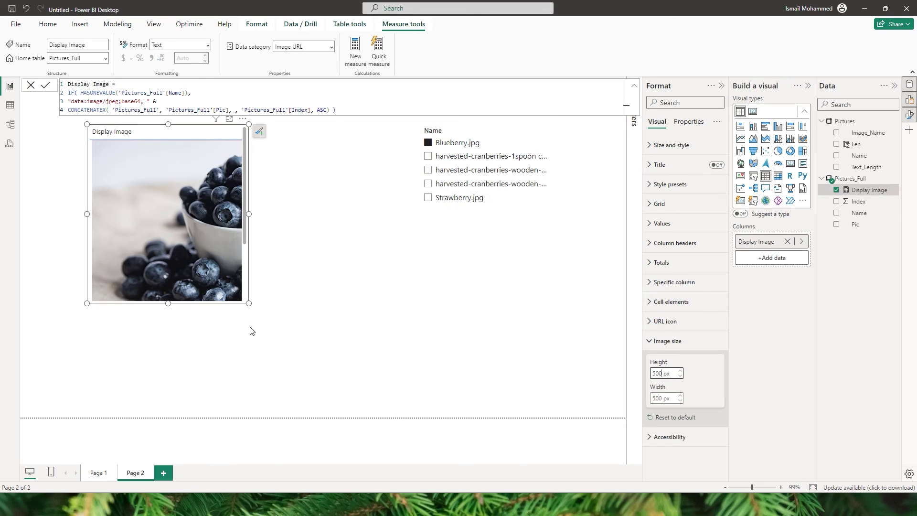
drag(249, 304, 395, 399)
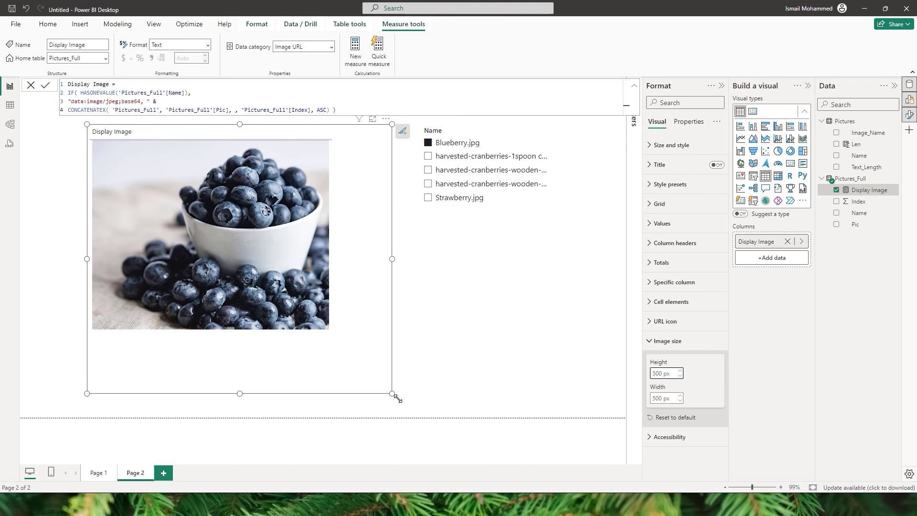
Step: Test the slicer with harvested-cranberries-1spoon copy.jpg, then harvested-cranberries-wooden-spoon cop1y.jpg
click(407, 319)
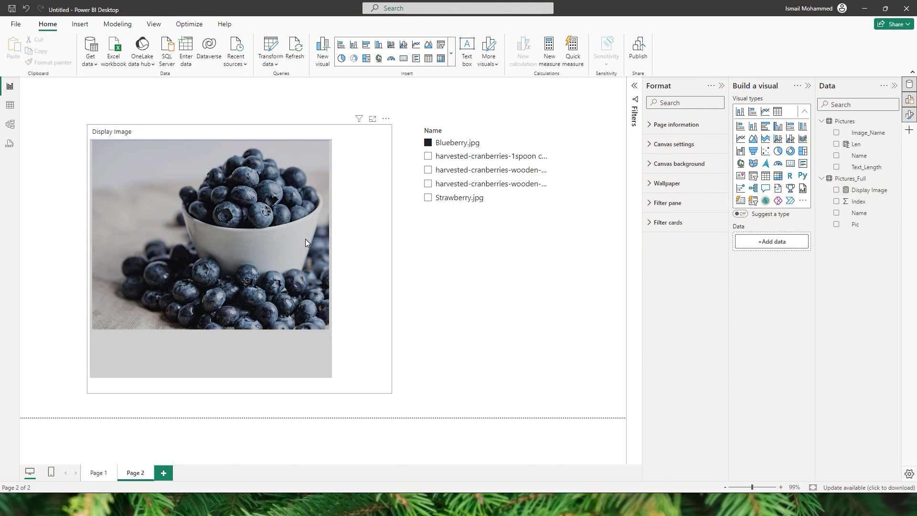
click(431, 167)
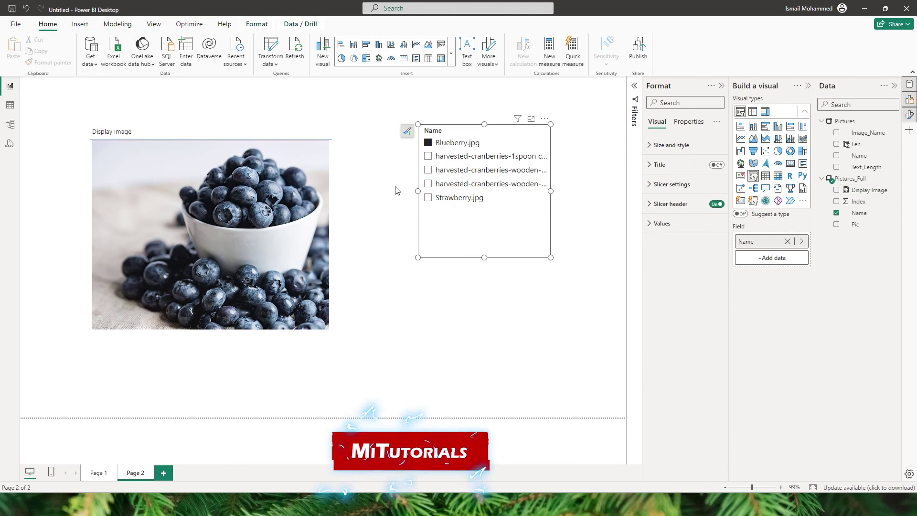
click(429, 156)
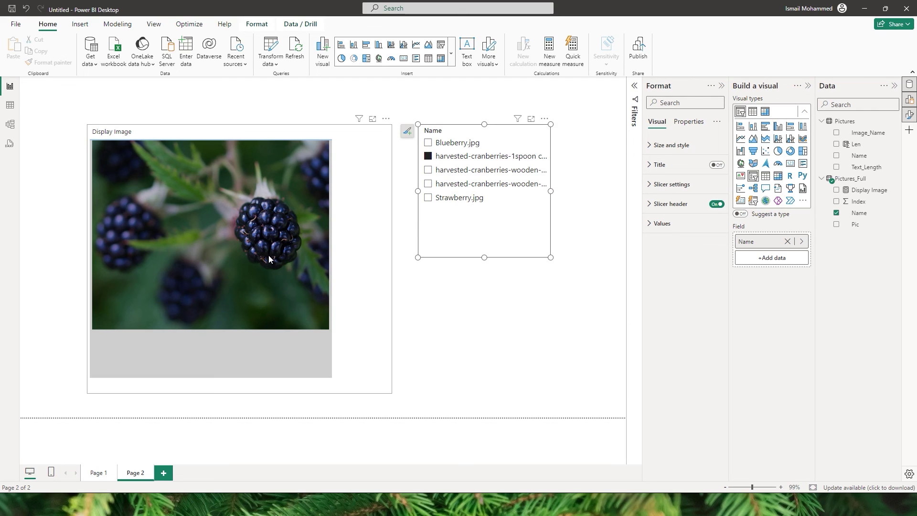
click(428, 171)
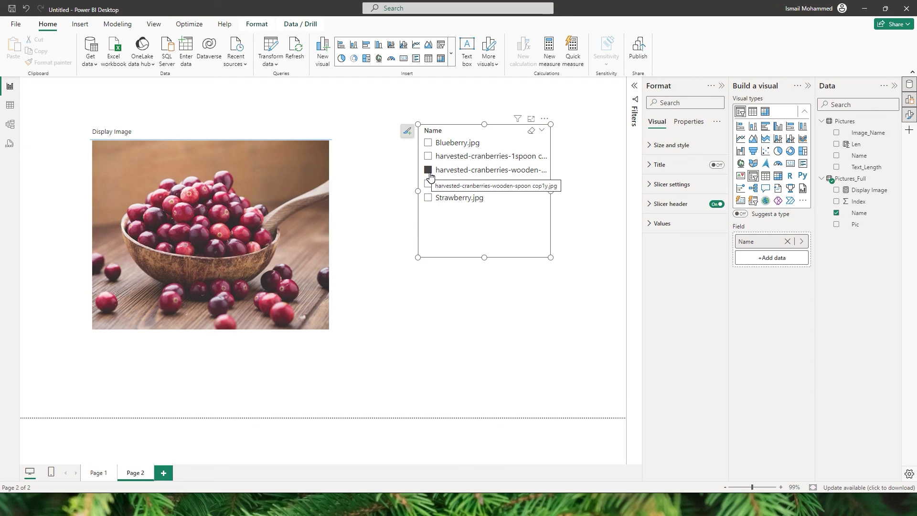